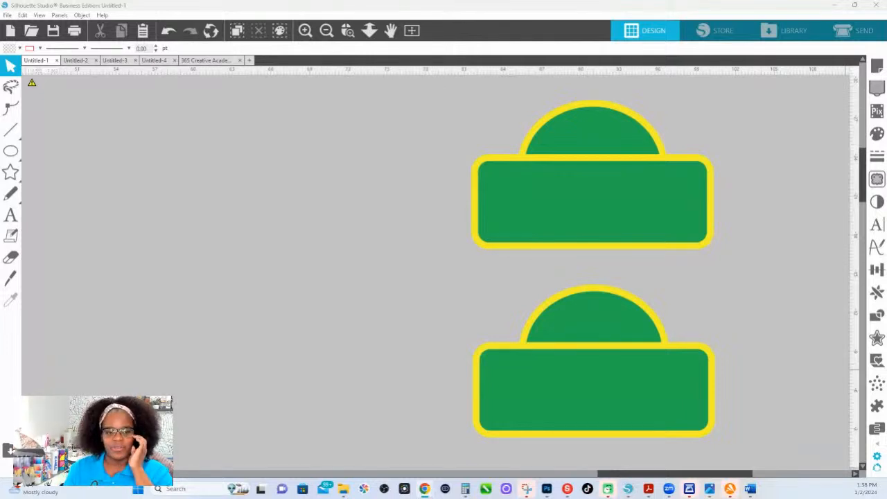
Examine how the two sample signs are built by selecting their green domes, green rectangles and yellow borders.
click(616, 120)
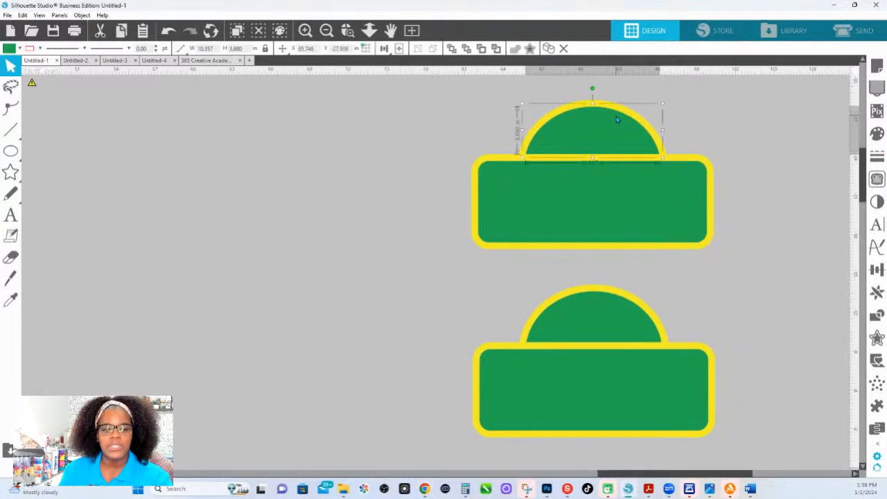
click(607, 160)
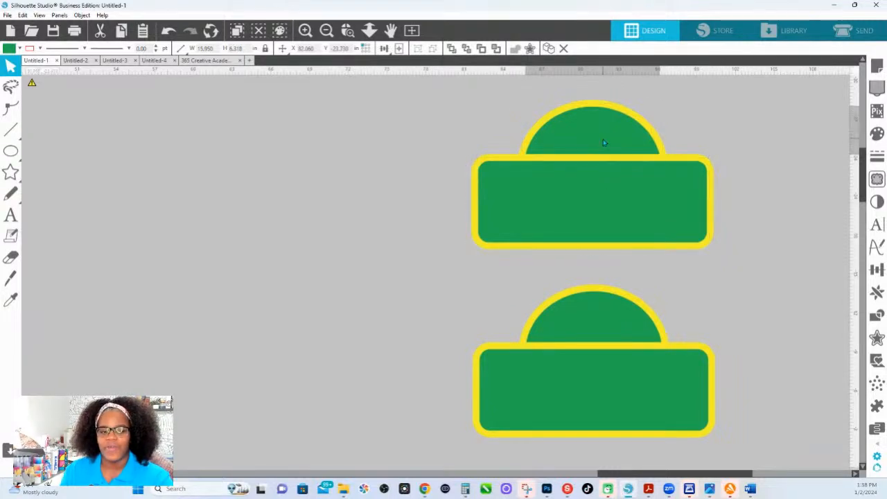
click(604, 143)
click(617, 204)
click(613, 144)
click(613, 202)
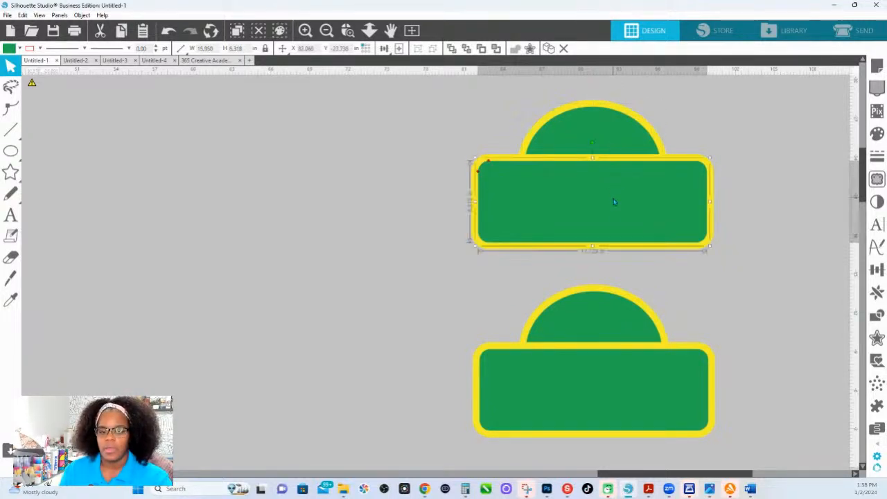
click(624, 317)
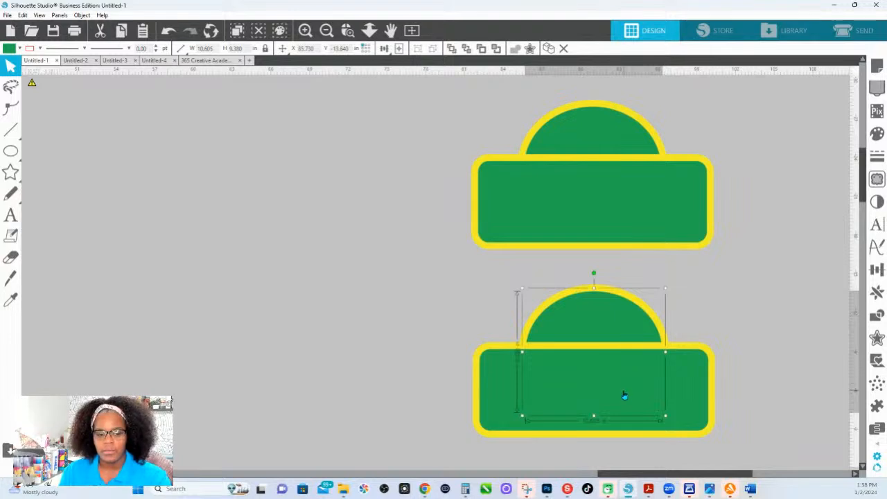
click(625, 394)
click(614, 337)
click(613, 378)
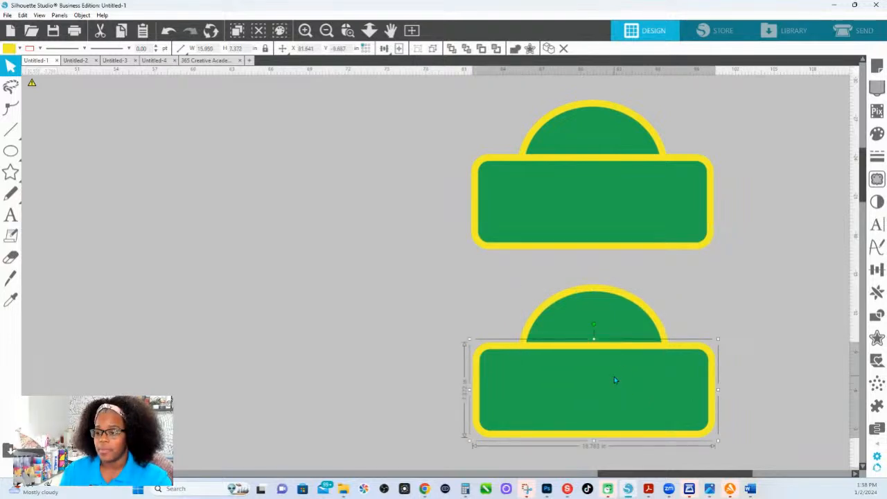
click(604, 335)
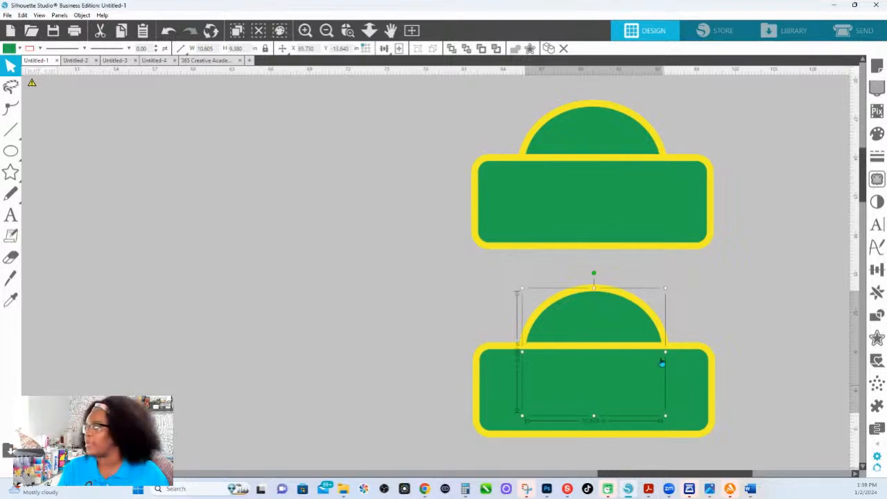
click(571, 138)
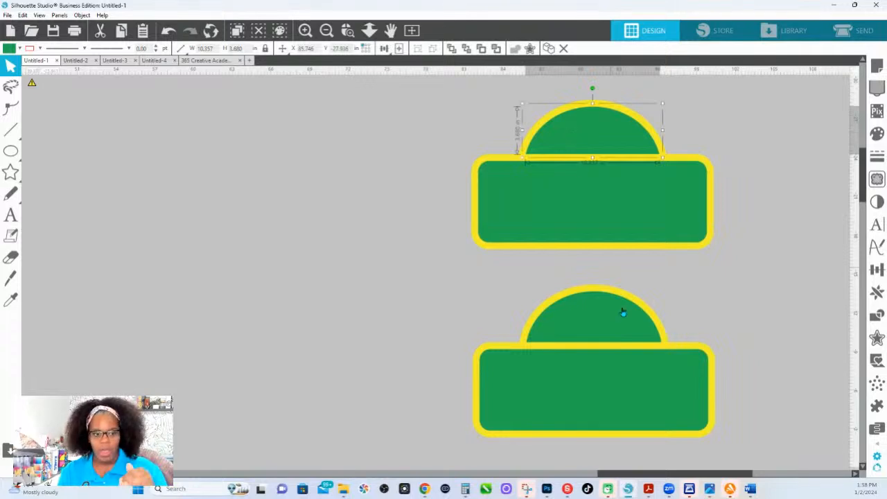
click(613, 323)
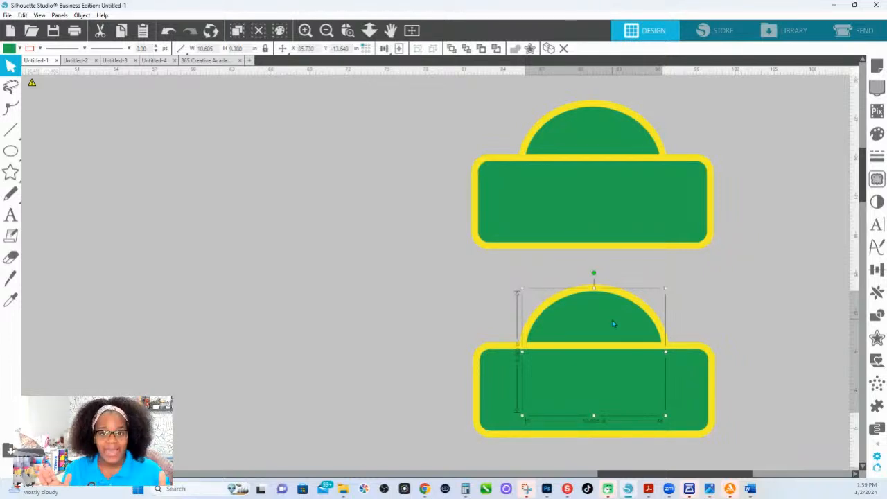
click(641, 124)
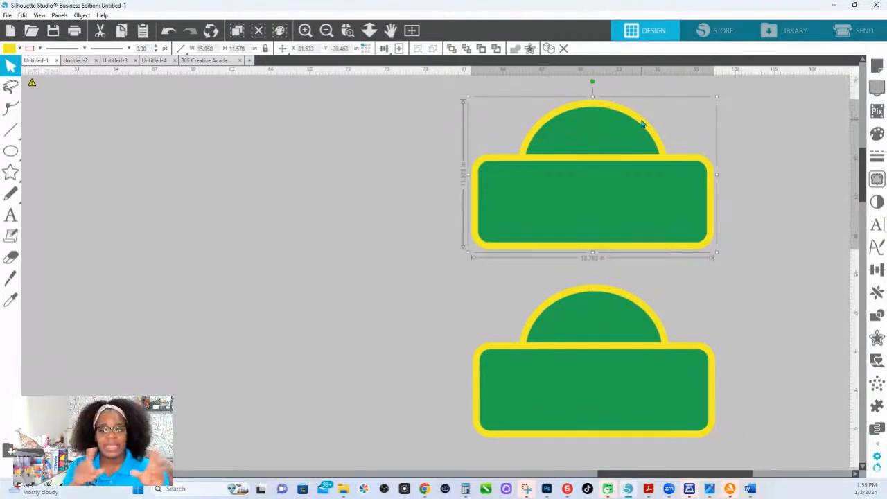
click(616, 295)
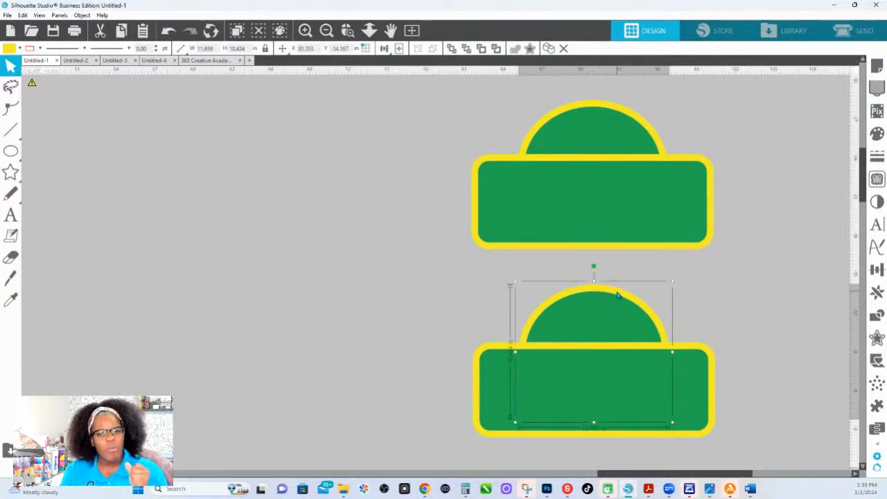
click(689, 352)
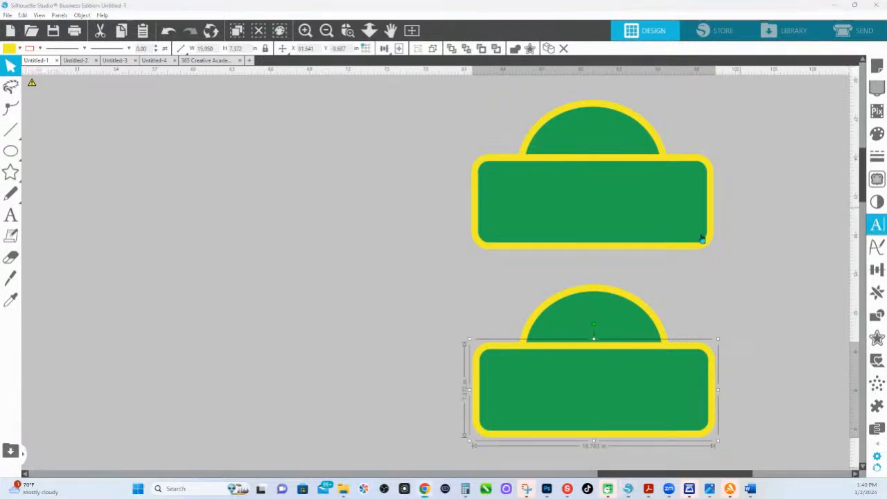
Draw a rounded rectangle about 12.5 by 5.3 in beside the sample signs and increase its corner rounding.
mouse_move(12, 157)
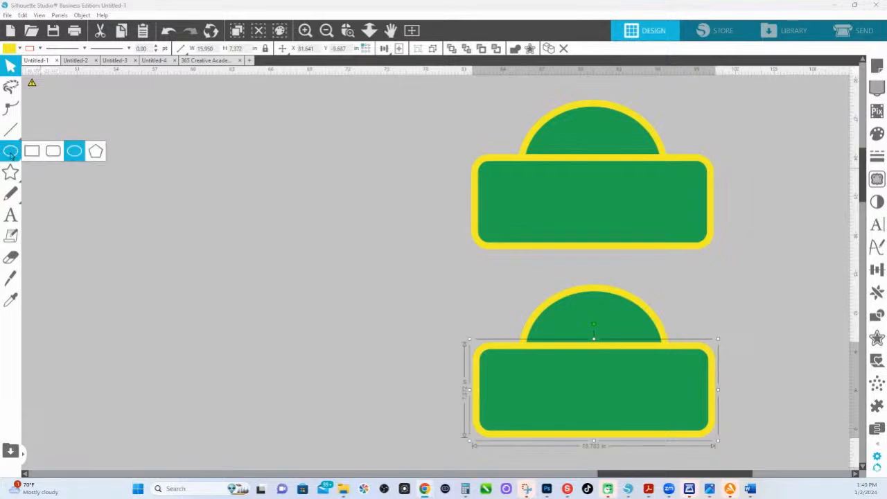
key(Escape)
click(57, 154)
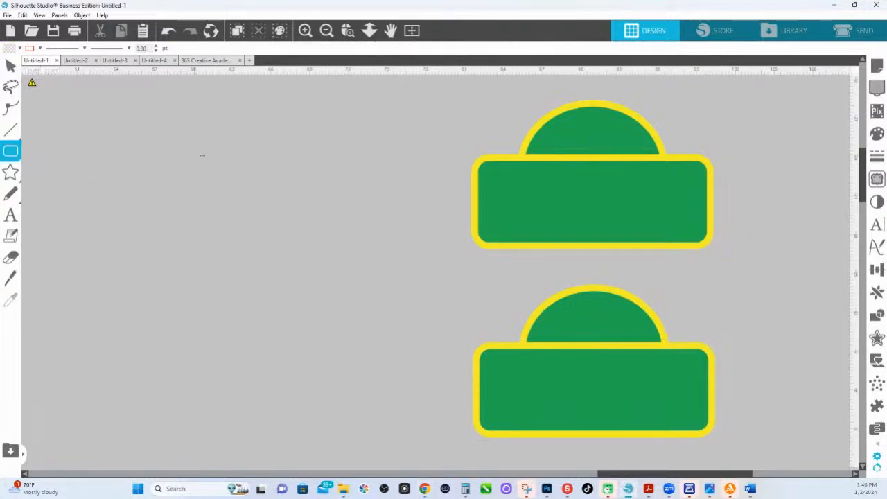
drag(187, 168, 348, 241)
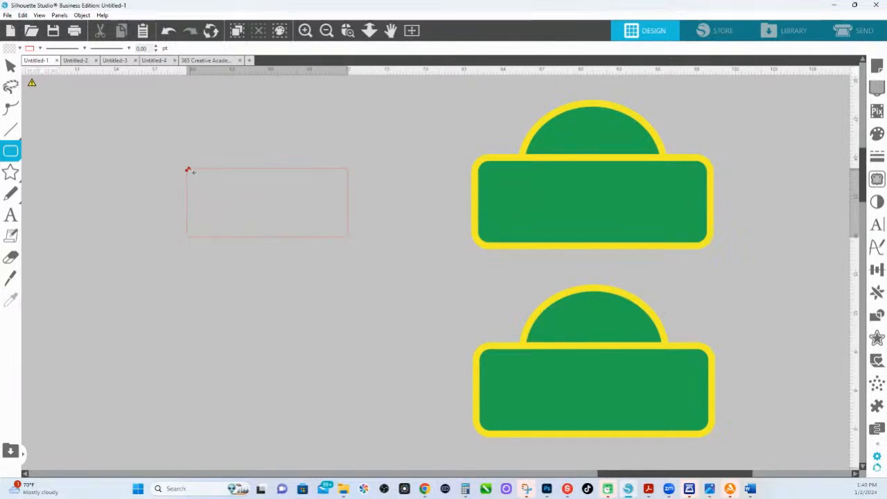
key(v)
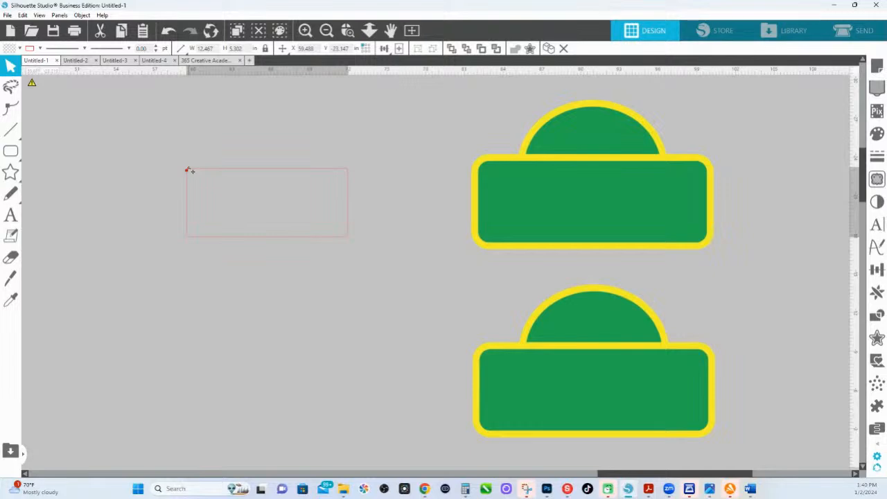
drag(192, 170, 198, 172)
Widen the rounded rectangle to about 15.1 in and move it lower and closer to the sample signs.
click(311, 221)
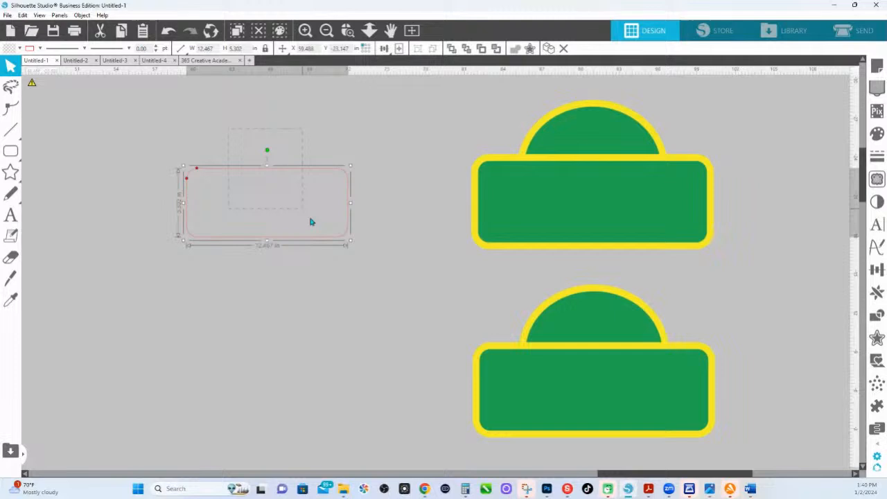
click(319, 179)
click(350, 209)
drag(352, 203, 368, 208)
click(281, 162)
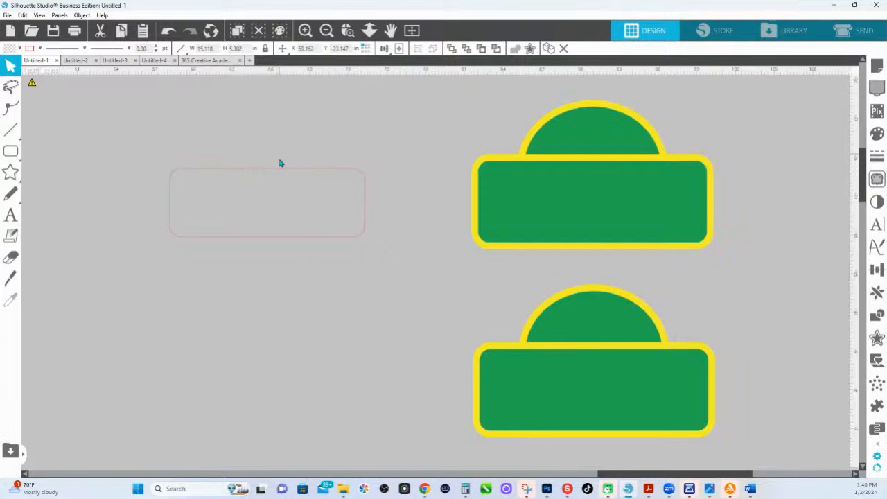
drag(282, 169, 348, 258)
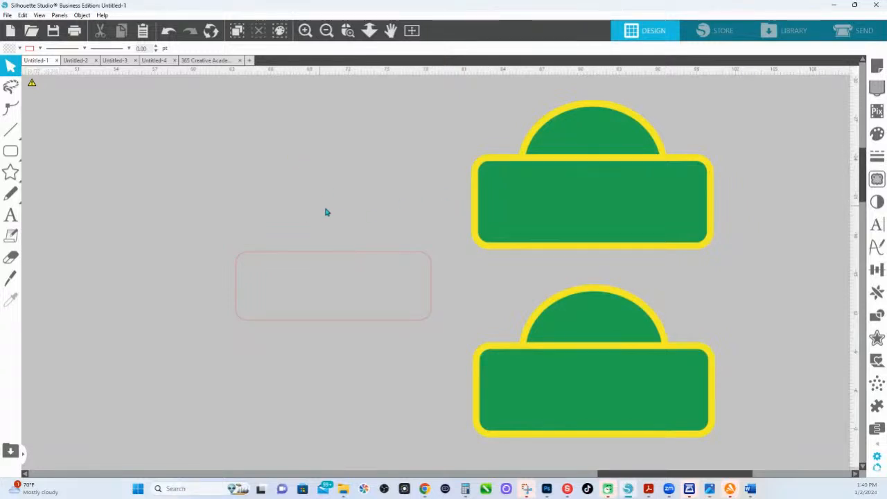
Fill the rounded rectangle with the green from the recently used colours.
click(379, 253)
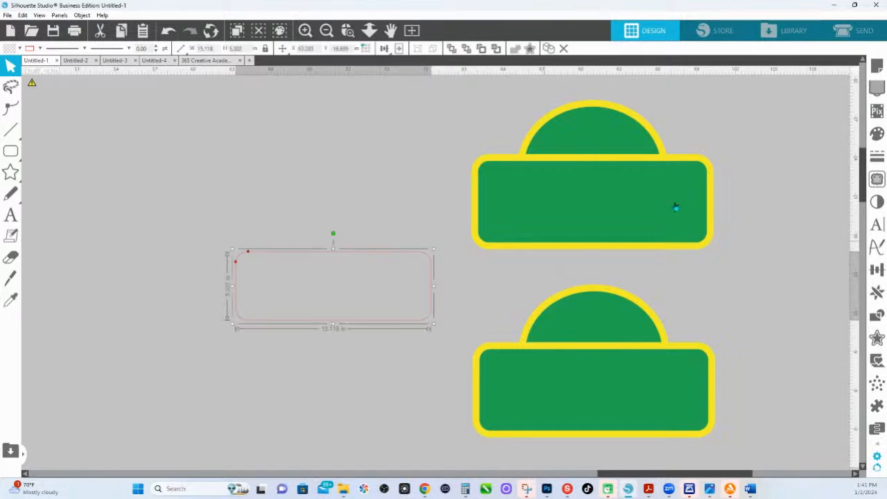
click(876, 133)
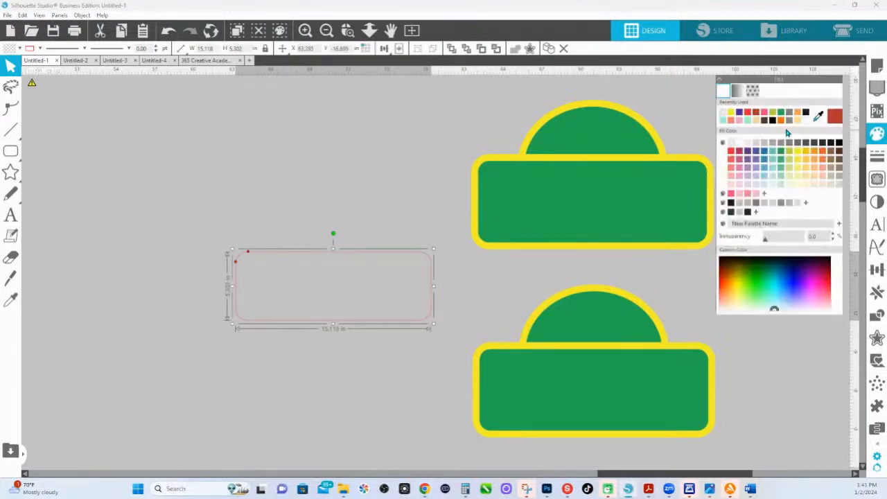
click(780, 113)
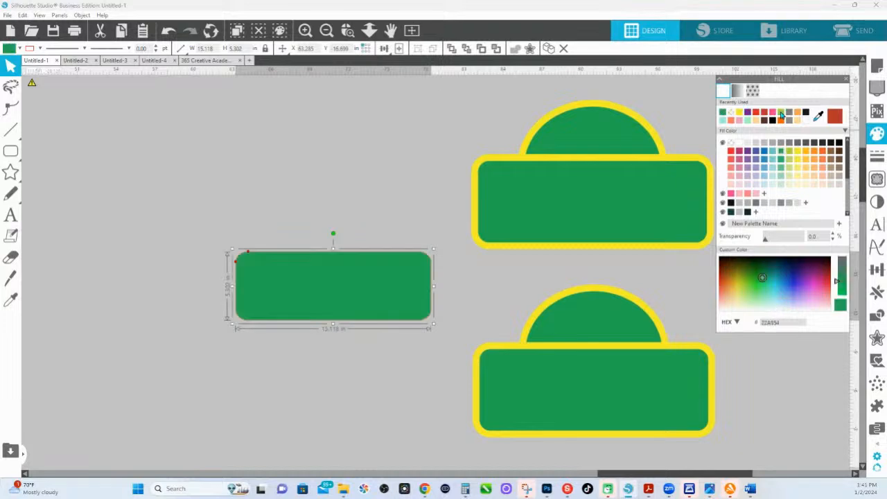
click(272, 187)
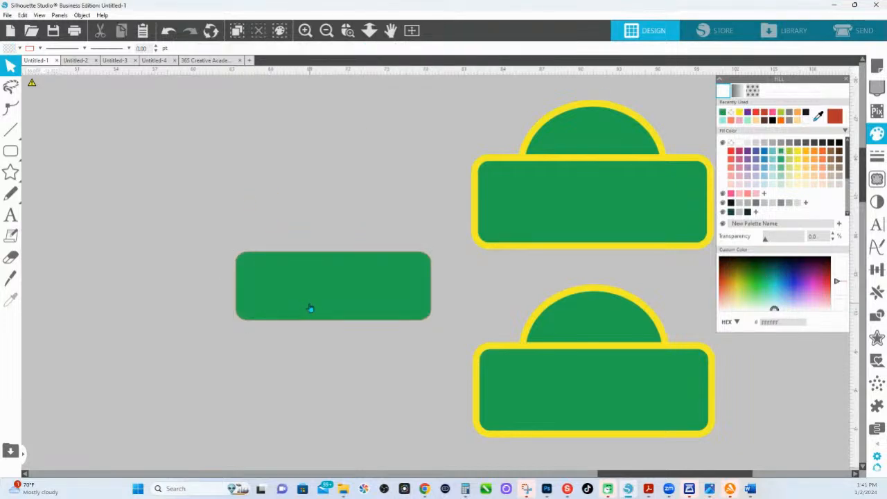
Create a 0.430 in outer offset with rounded corners around the green rectangle and fill it yellow.
click(311, 308)
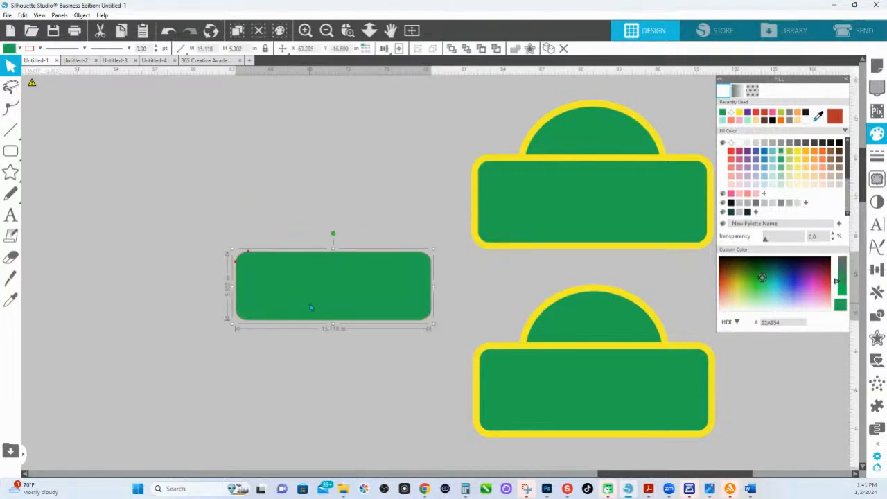
click(877, 339)
click(741, 102)
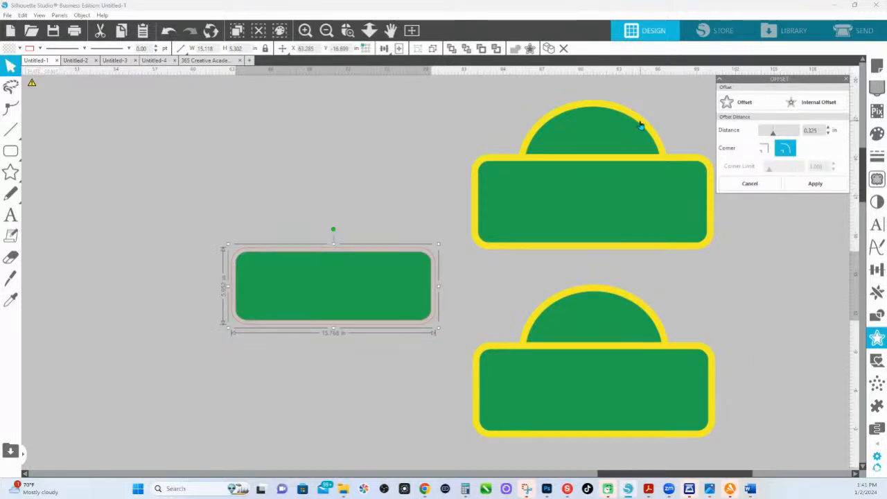
drag(772, 131, 777, 136)
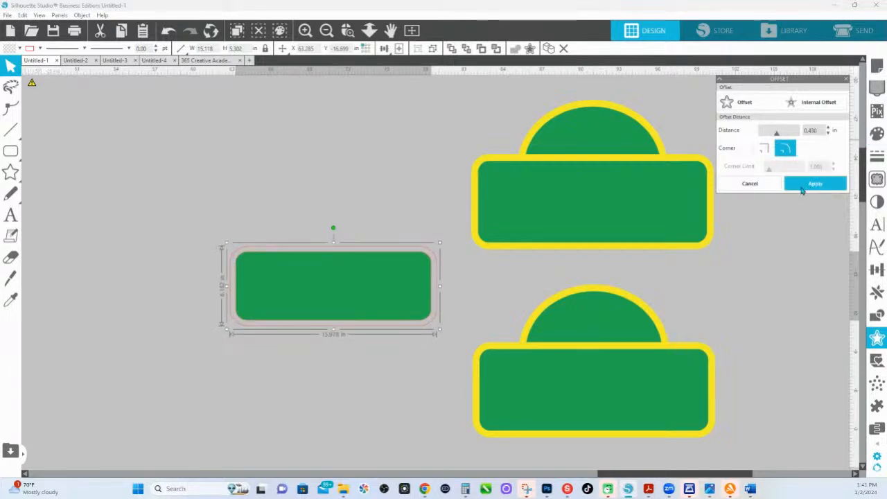
click(830, 184)
click(876, 133)
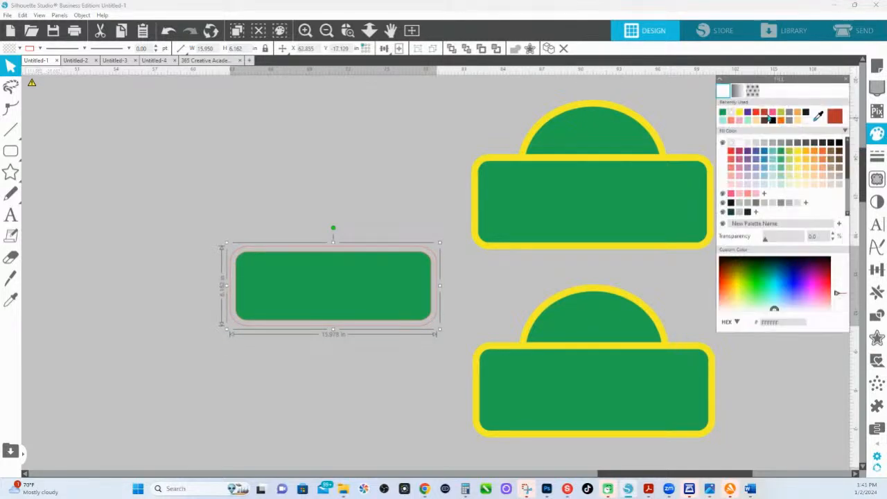
click(740, 114)
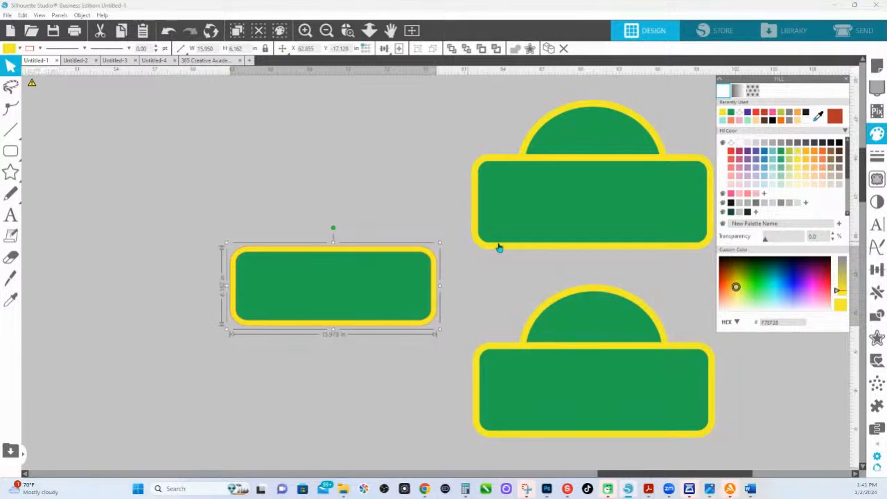
Draw an ellipse about 7.8 by 7.0 in overlapping the upper edge of the bordered rectangle.
mouse_move(15, 157)
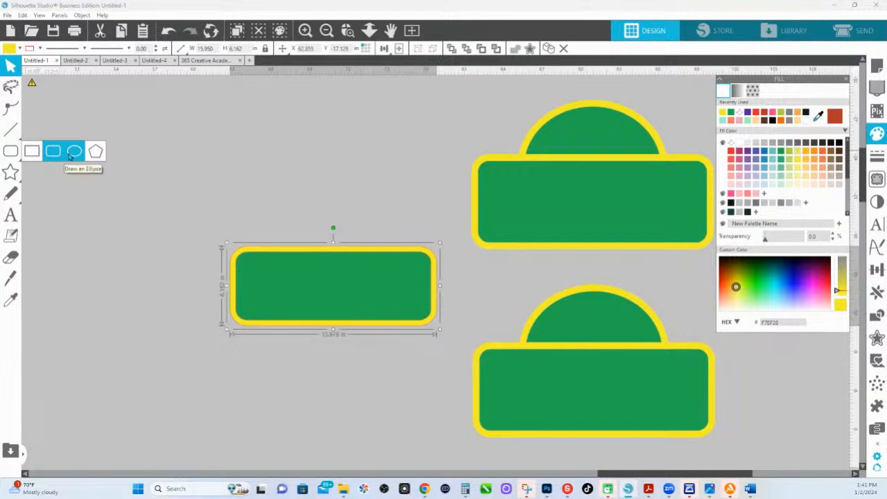
click(74, 151)
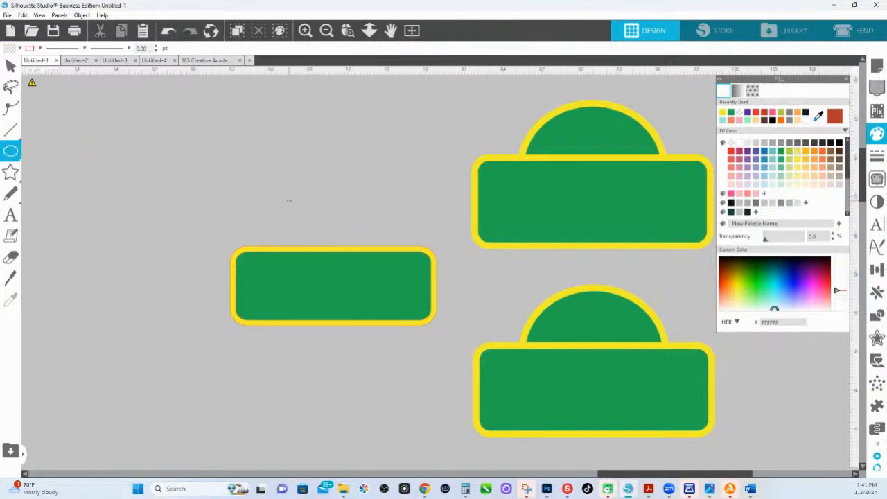
drag(289, 201, 394, 297)
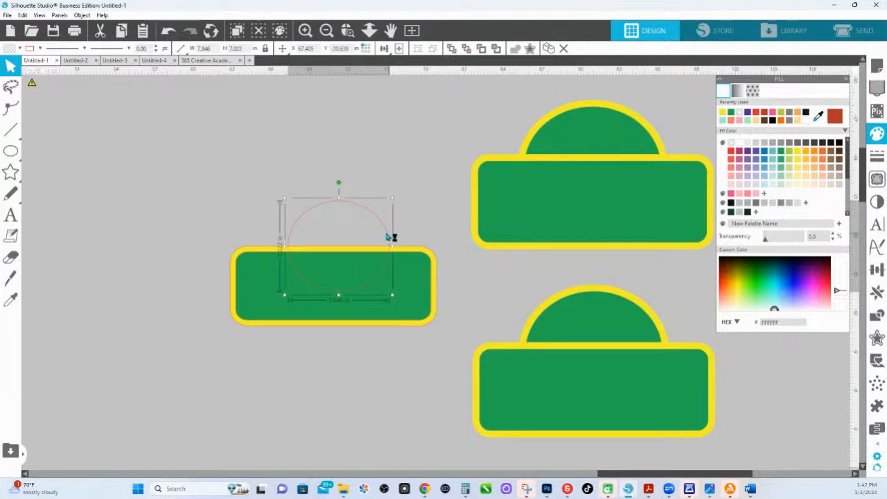
Centre the ellipse horizontally on the green and yellow rectangles and reposition it across their upper edge.
shift+click(376, 291)
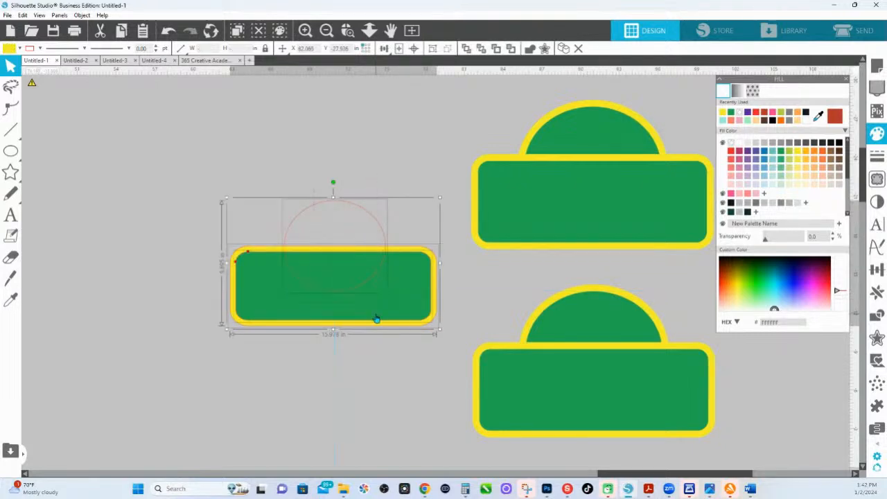
click(382, 48)
click(399, 63)
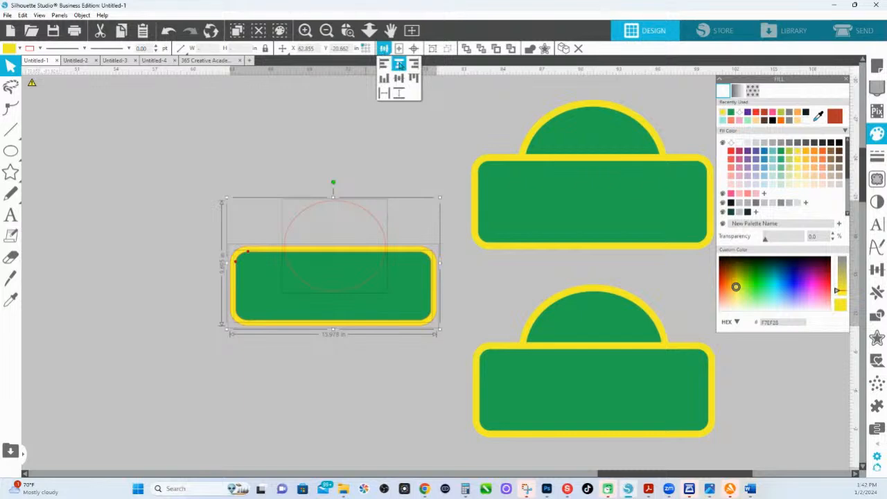
click(350, 212)
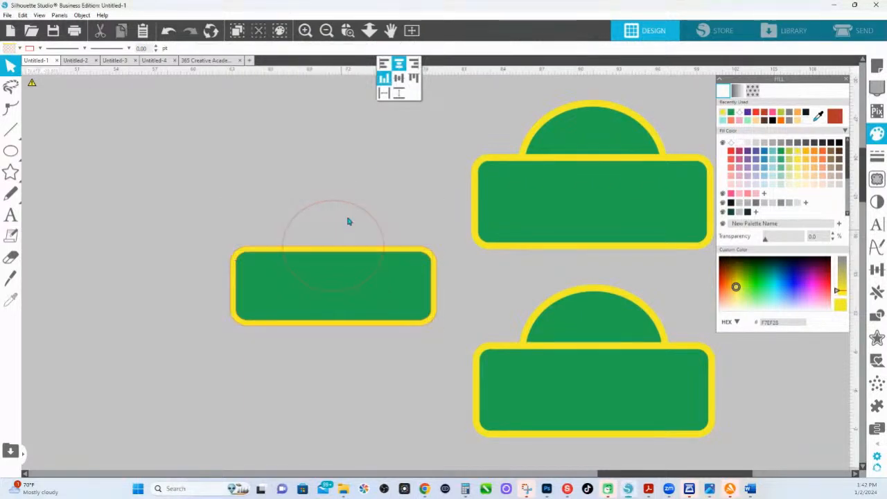
click(344, 216)
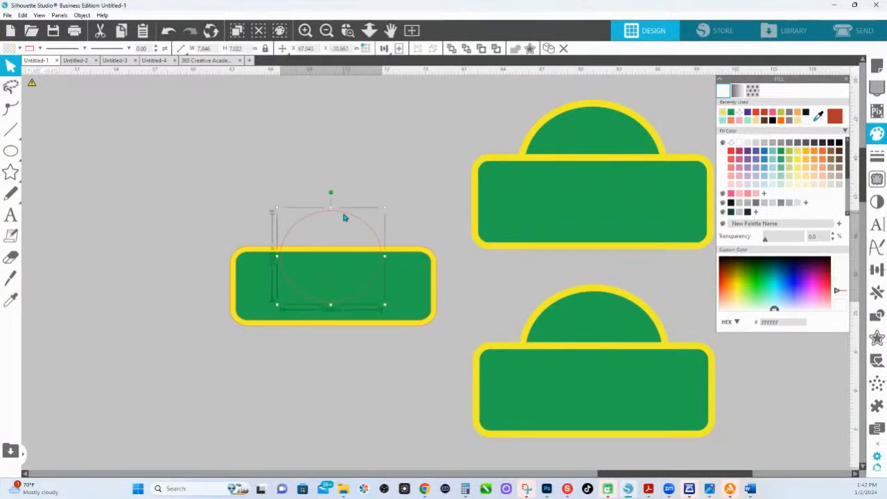
drag(342, 219, 342, 206)
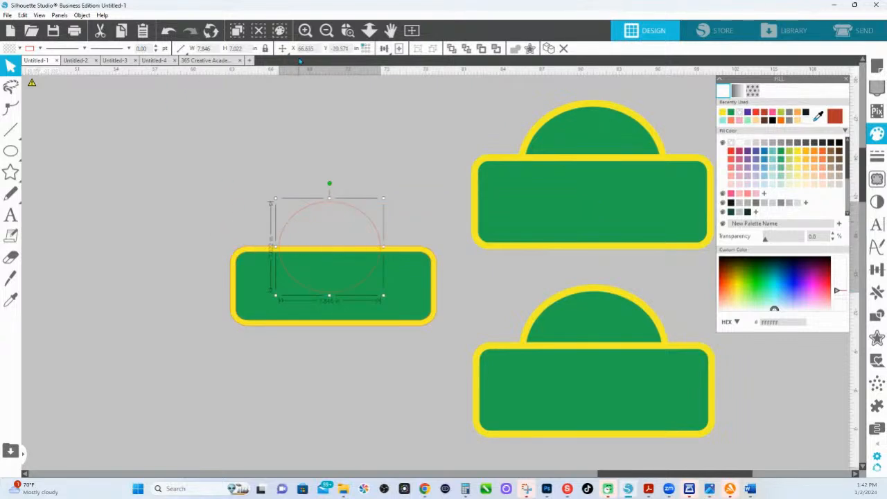
Fill the ellipse over the bordered rectangle with the recently used green.
click(346, 39)
drag(508, 383, 173, 187)
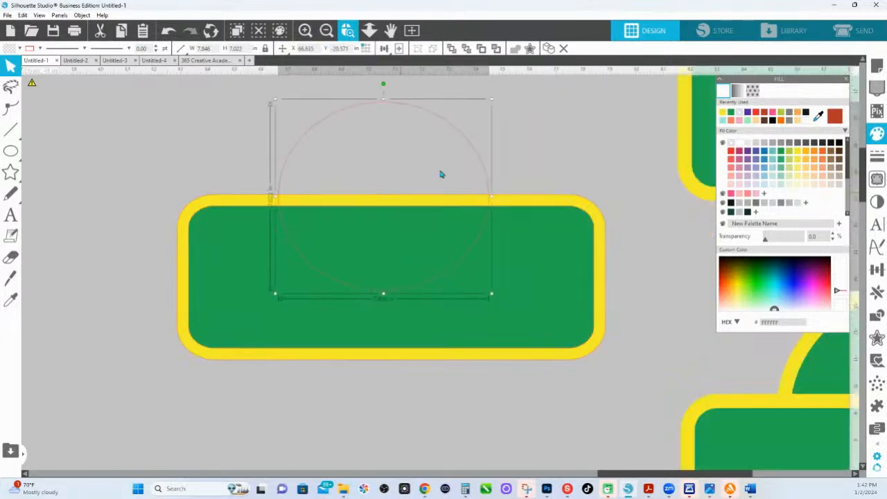
scroll(408, 236, up, 1)
scroll(408, 237, up, 2)
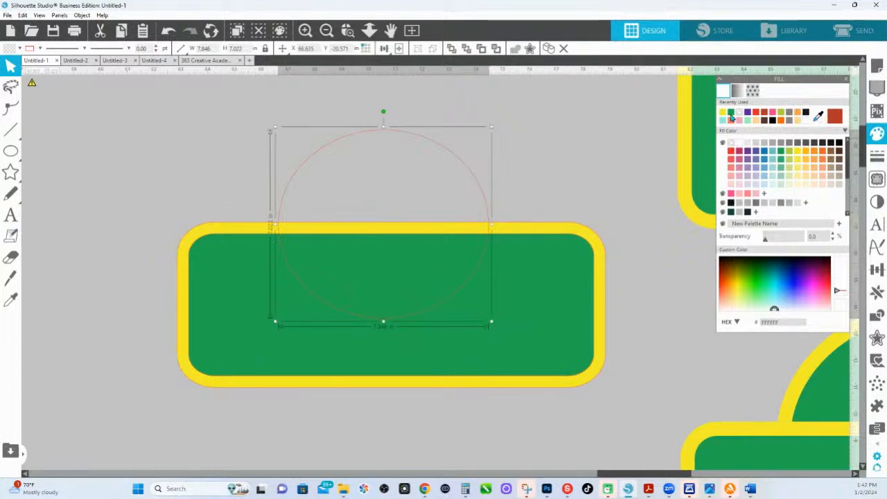
click(731, 112)
Create a 0.430 in outer offset with rounded corners around the green ellipse and fill it yellow.
click(876, 337)
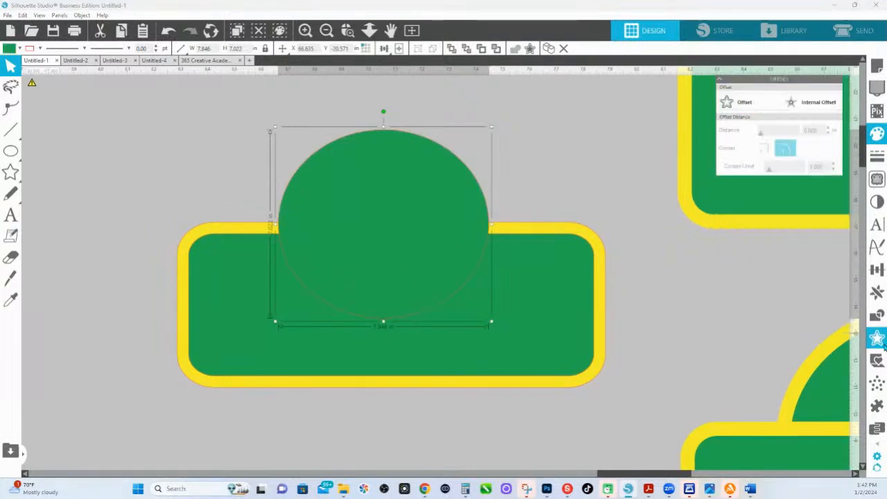
click(743, 105)
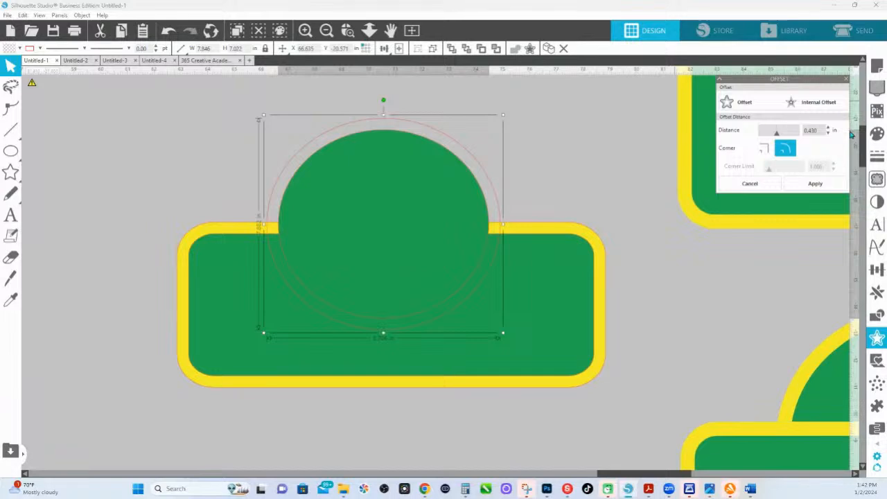
click(877, 133)
click(731, 113)
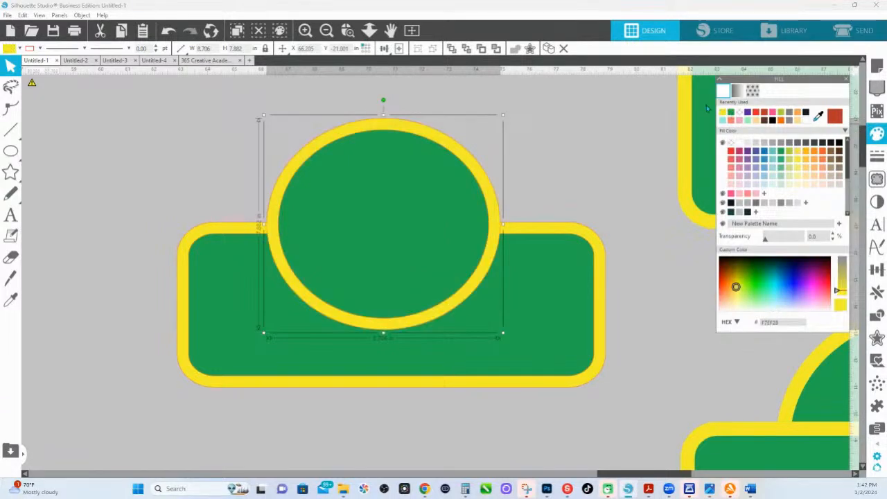
Send the green ellipse and its yellow offset together behind the bordered rectangle.
drag(517, 134, 441, 179)
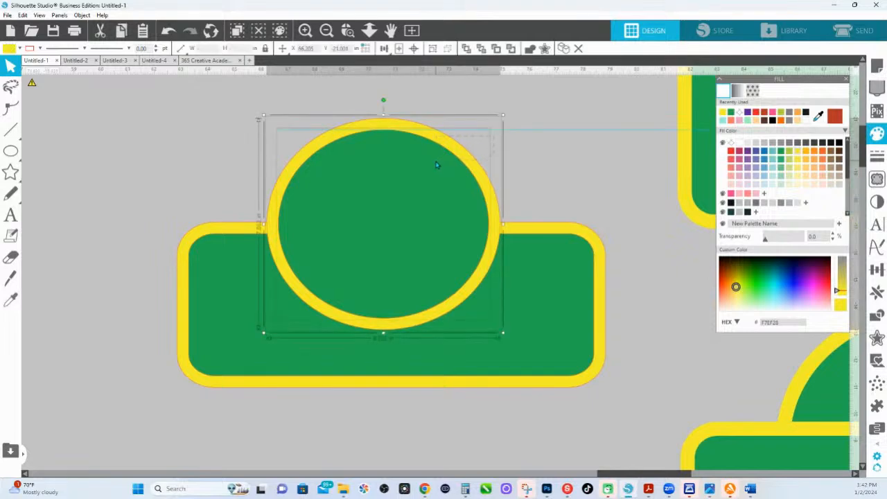
right_click(437, 164)
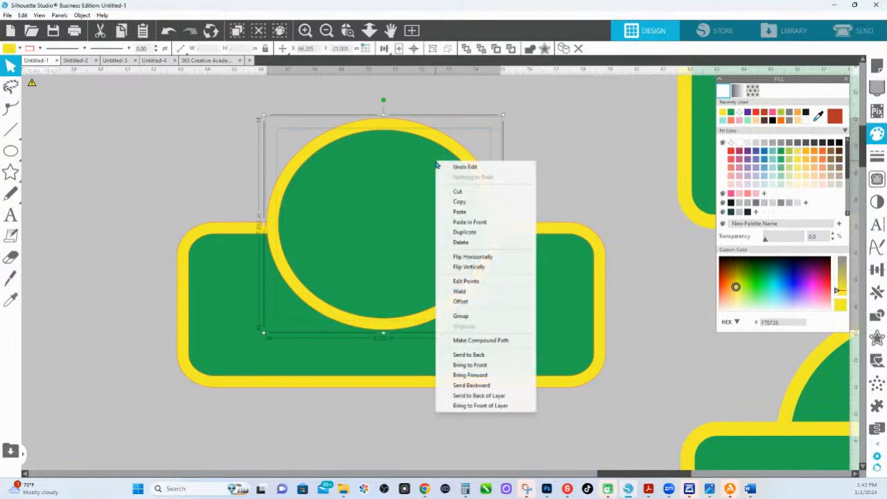
click(474, 355)
Remove the line colour from all four shapes of the new sign.
drag(256, 129, 524, 376)
click(40, 49)
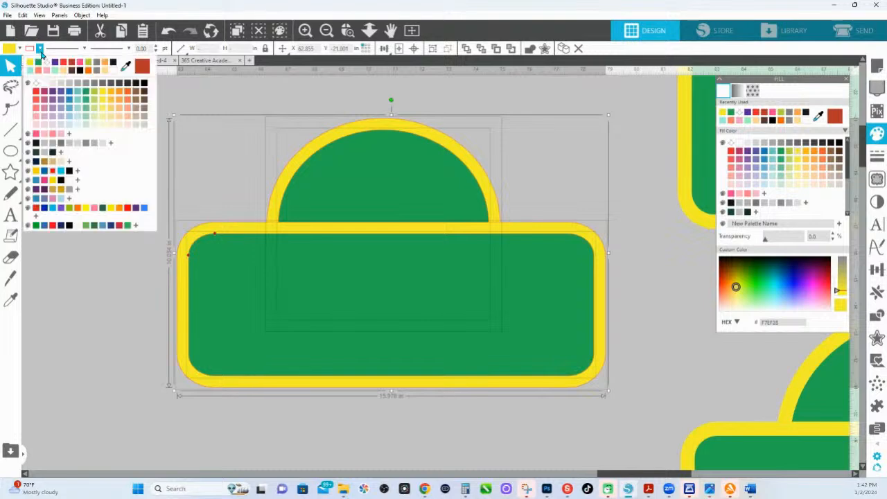
click(37, 84)
click(369, 31)
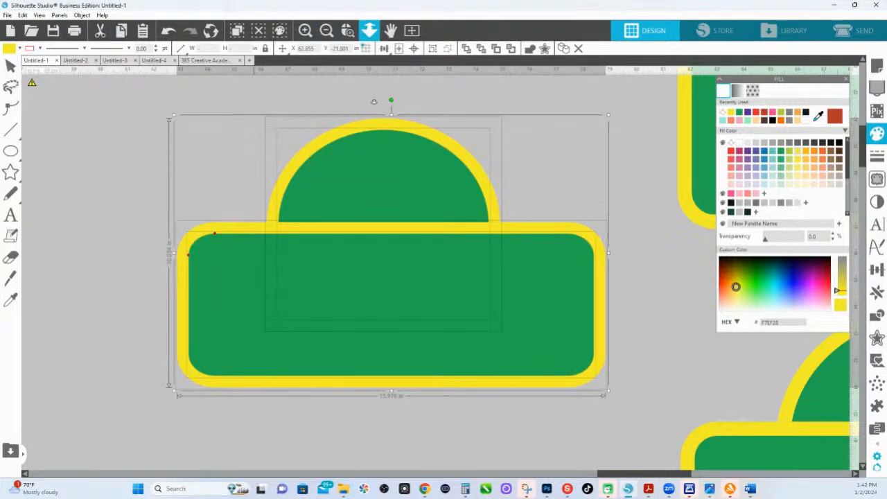
drag(374, 102, 388, 192)
click(461, 187)
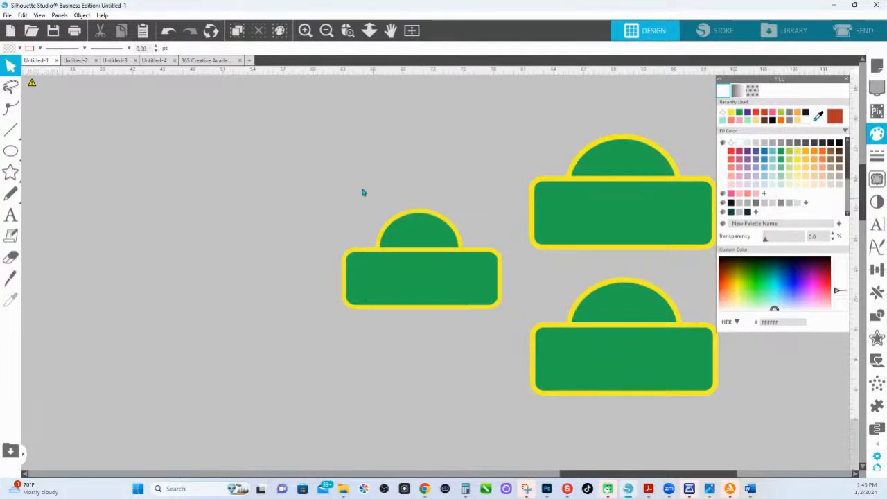
Widen the green and yellow ellipses slightly and reposition them behind the rectangle to form a broader dome.
drag(341, 178, 495, 298)
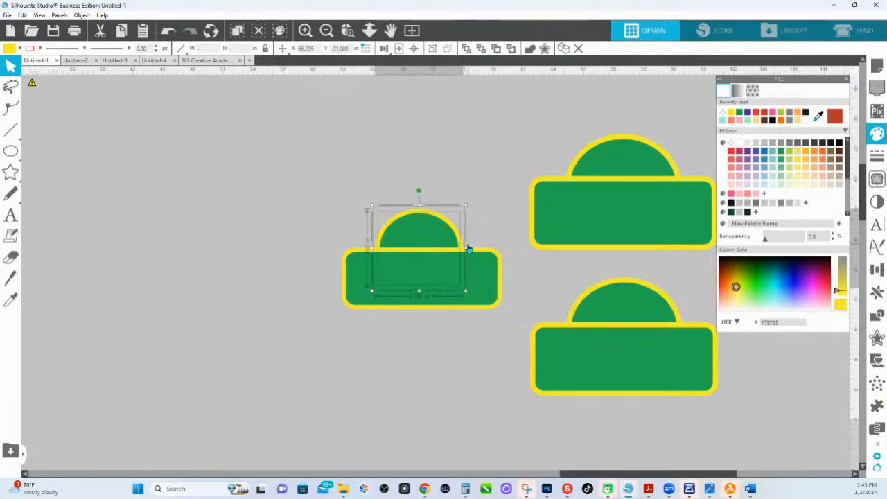
drag(468, 248, 475, 248)
drag(424, 235, 429, 236)
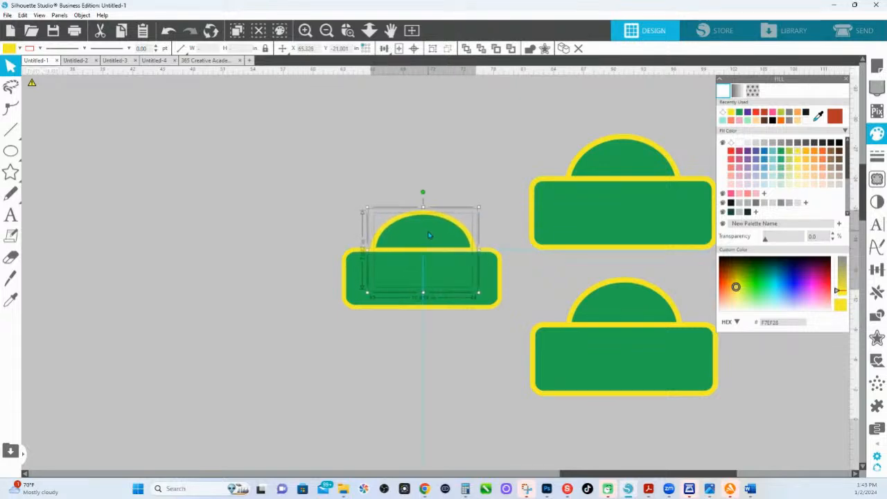
click(404, 165)
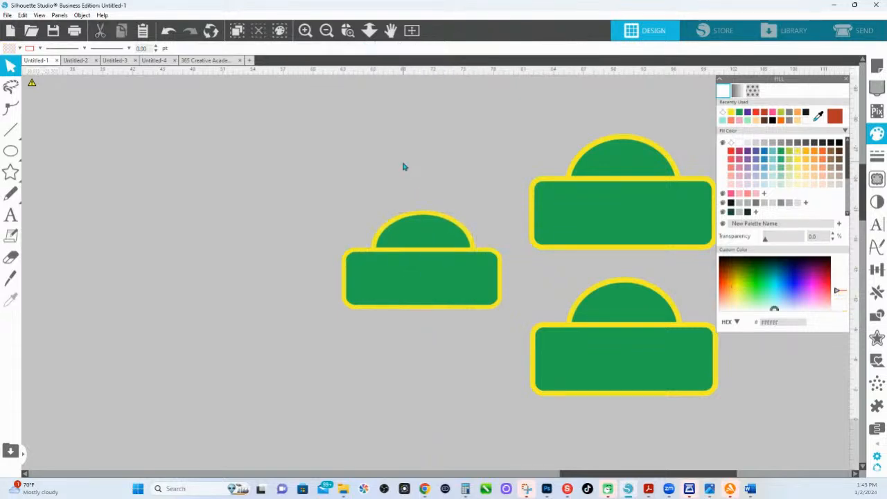
click(431, 223)
drag(431, 222, 433, 230)
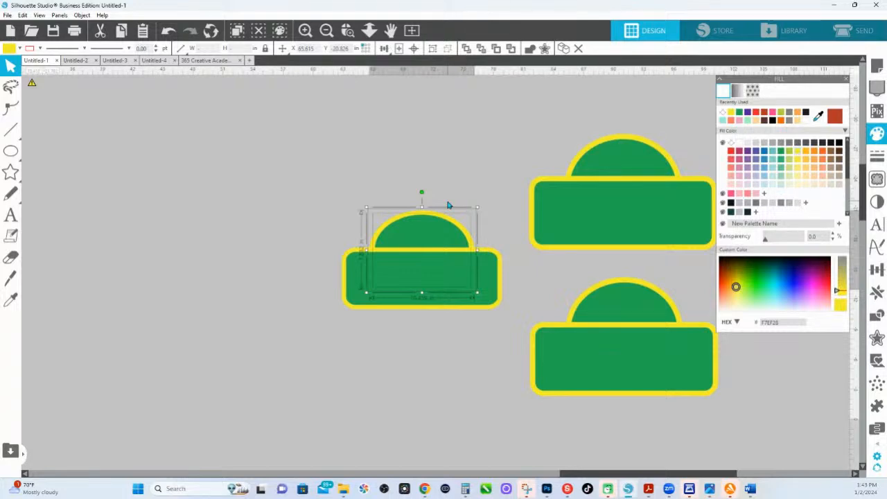
Move all four sign shapes up into open space and convert them to paths.
drag(376, 184, 499, 326)
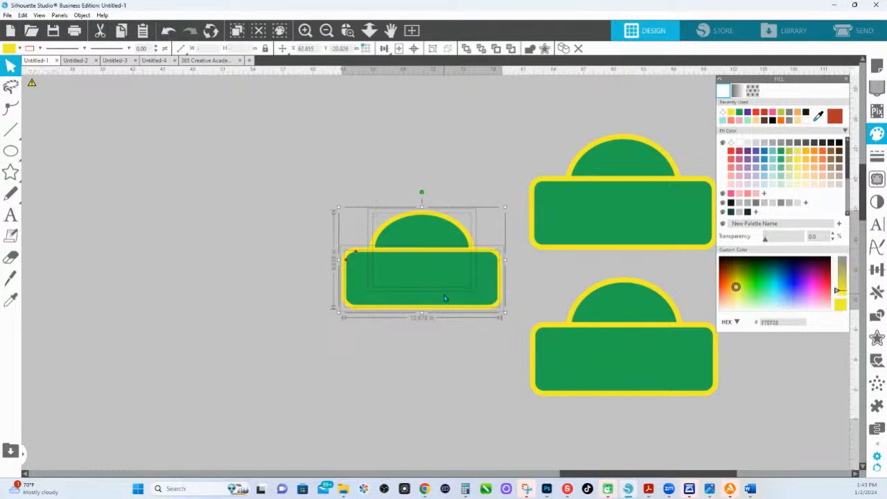
drag(445, 293, 430, 209)
right_click(431, 210)
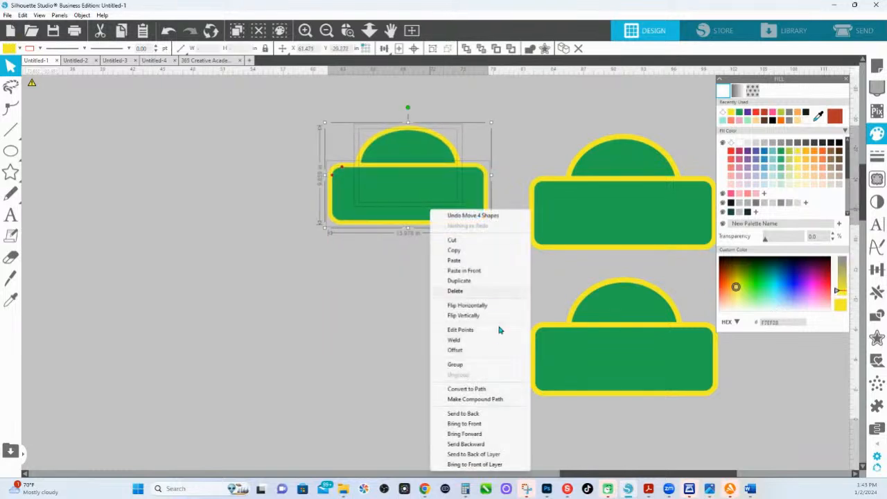
click(469, 391)
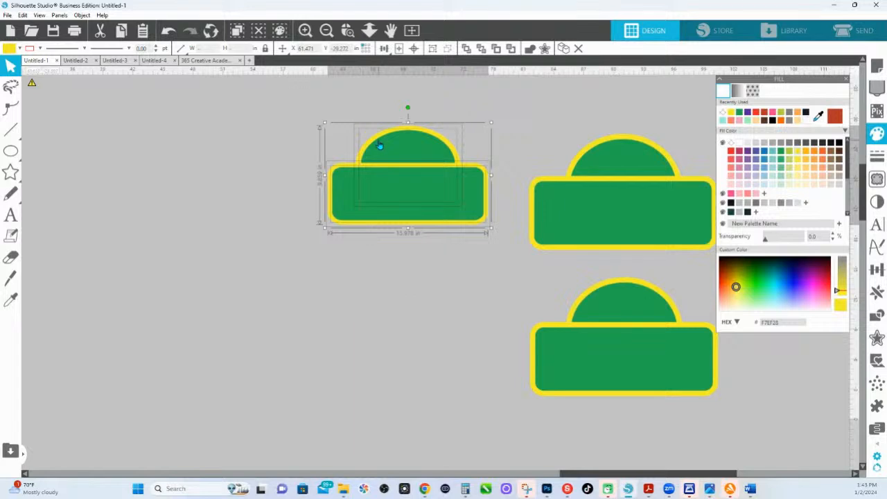
Group the four sign shapes and place the group beside the lower finished sign.
right_click(456, 203)
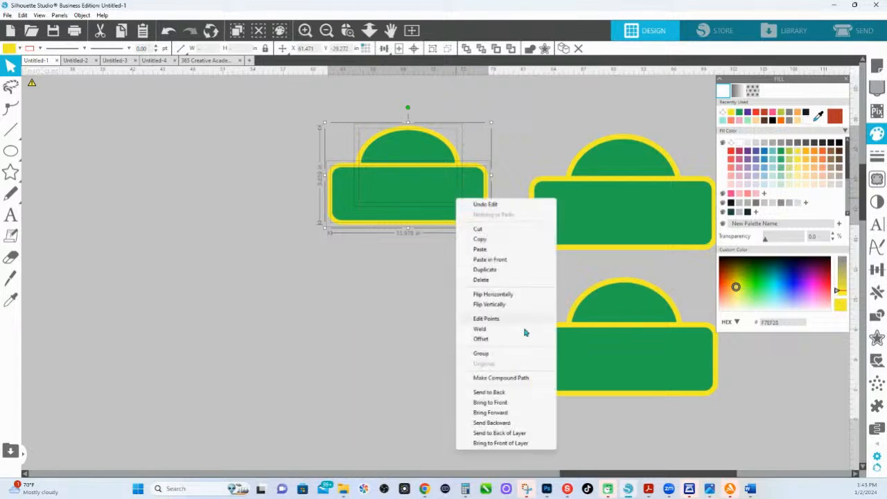
click(492, 356)
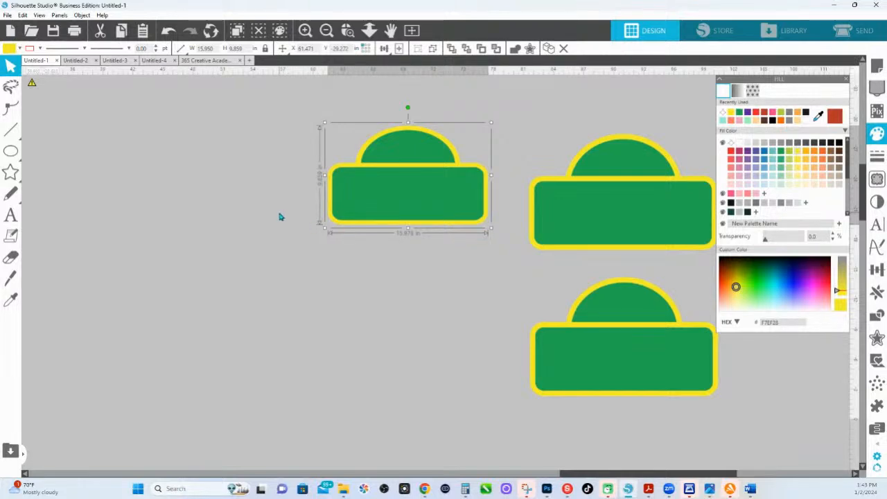
drag(381, 190, 393, 359)
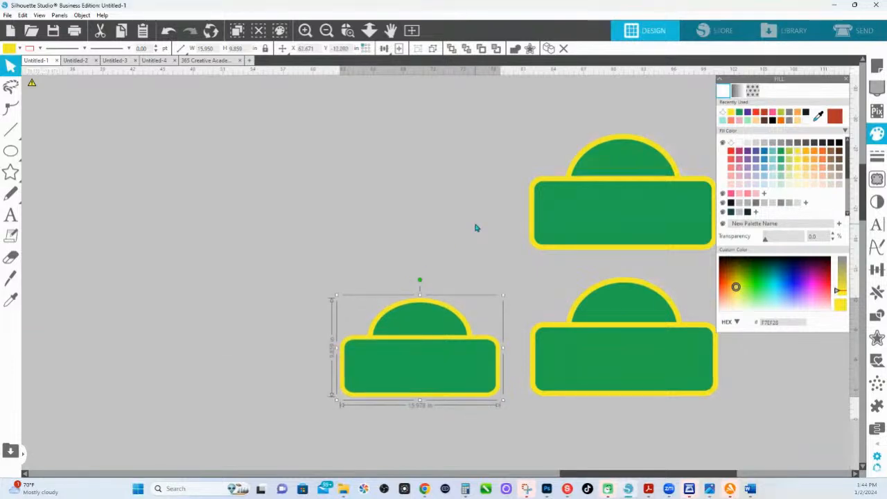
Draw a rounded rectangle about 15.6 by 6.2 in above the grouped sign with more strongly rounded corners, and fill it green.
click(33, 153)
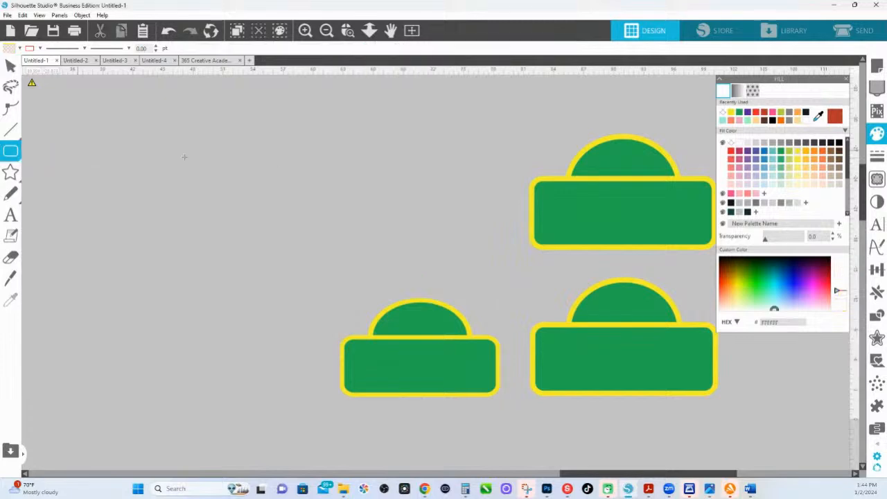
mouse_move(281, 174)
mouse_down()
mouse_move(406, 208)
mouse_move(437, 236)
mouse_up()
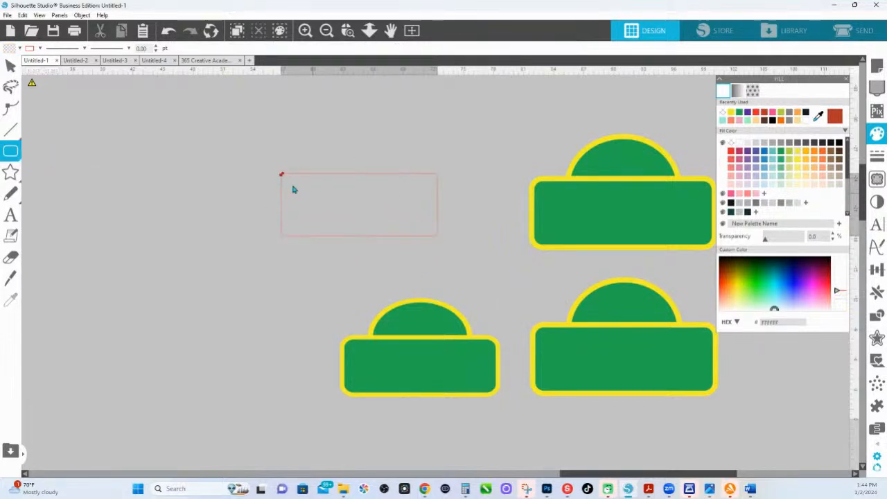
key(v)
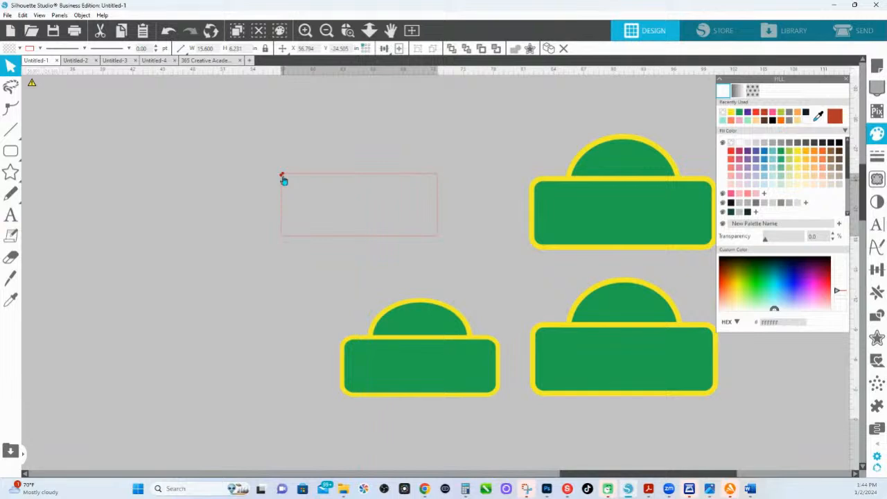
drag(283, 177, 293, 177)
click(340, 182)
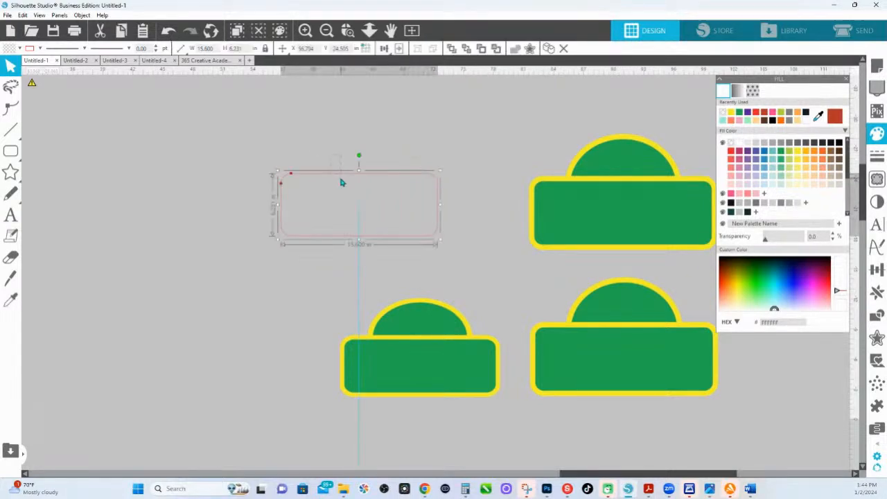
click(738, 113)
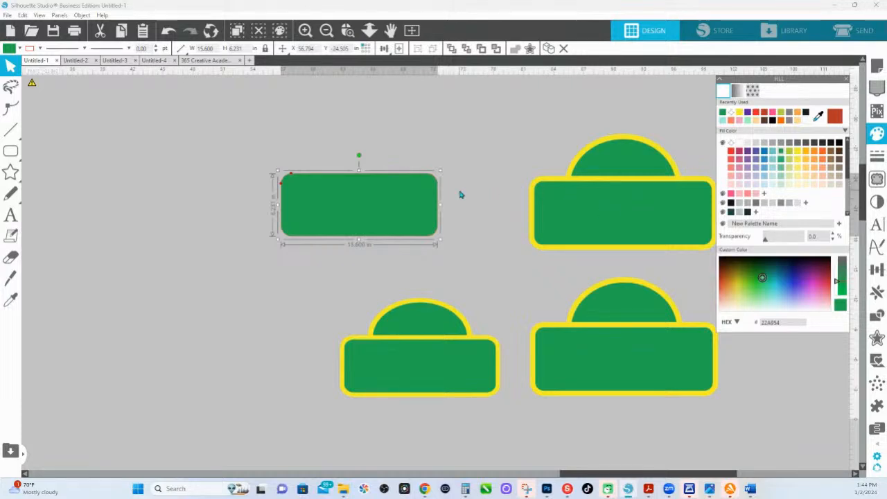
Draw an ellipse about 9.7 by 7.6 in across the green rectangle's upper edge and fill it with the same green.
mouse_move(11, 151)
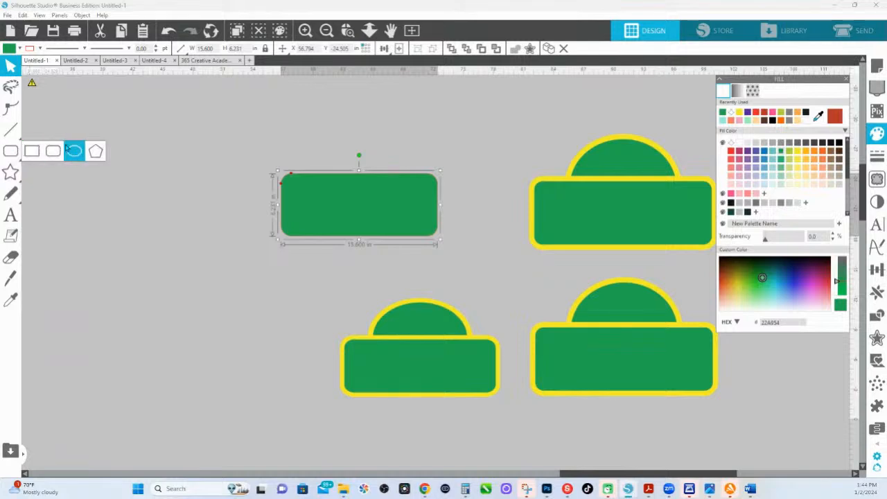
click(74, 151)
drag(303, 154, 413, 219)
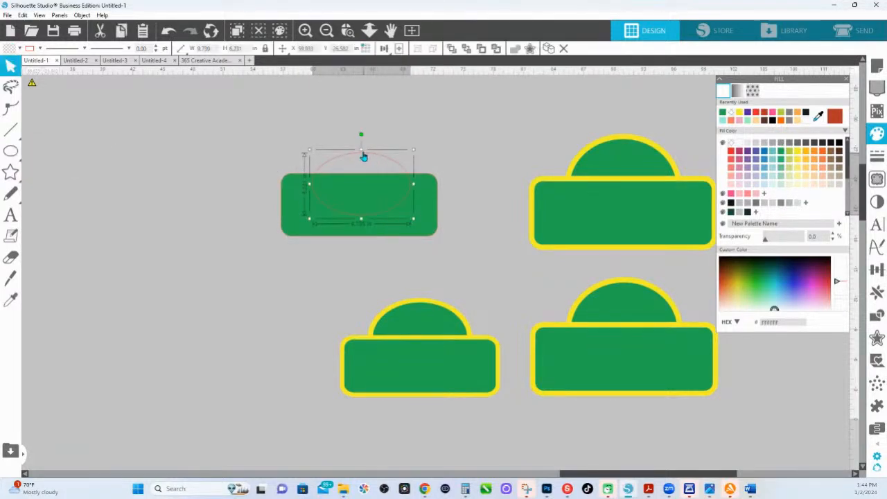
drag(361, 148, 359, 133)
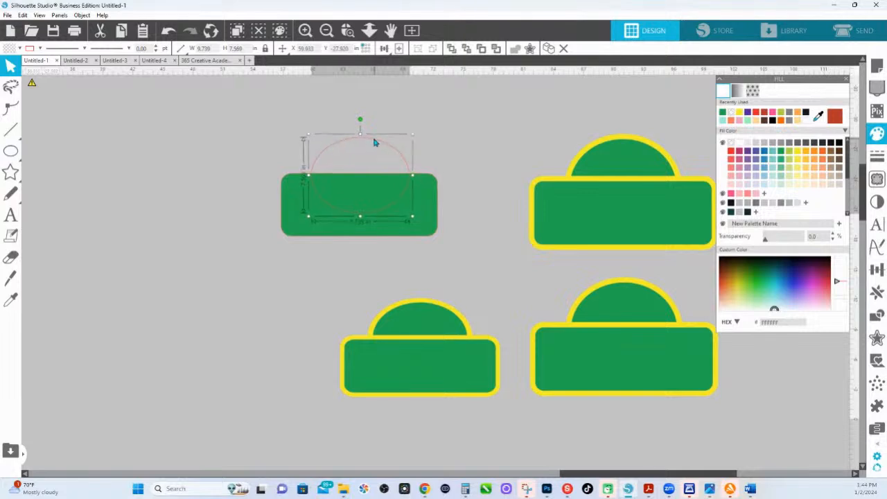
click(723, 112)
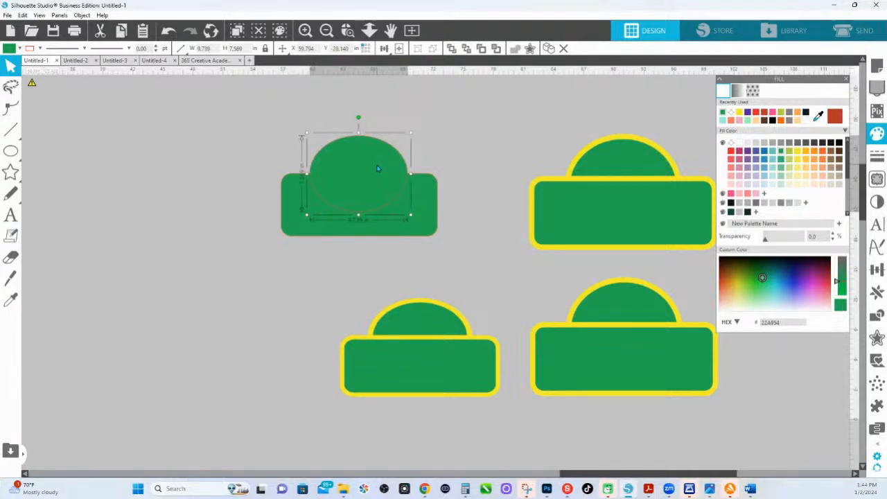
Centre the green ellipse horizontally on the rounded rectangle.
click(448, 139)
click(396, 174)
shift+click(392, 221)
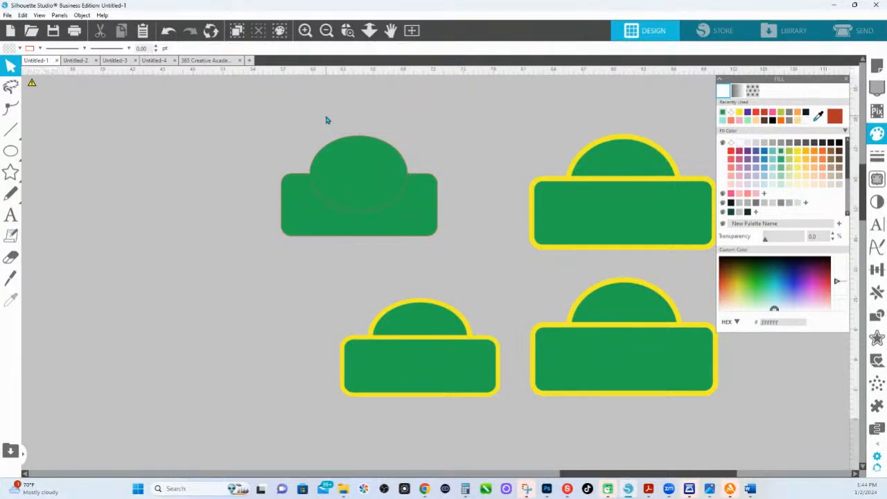
mouse_move(389, 50)
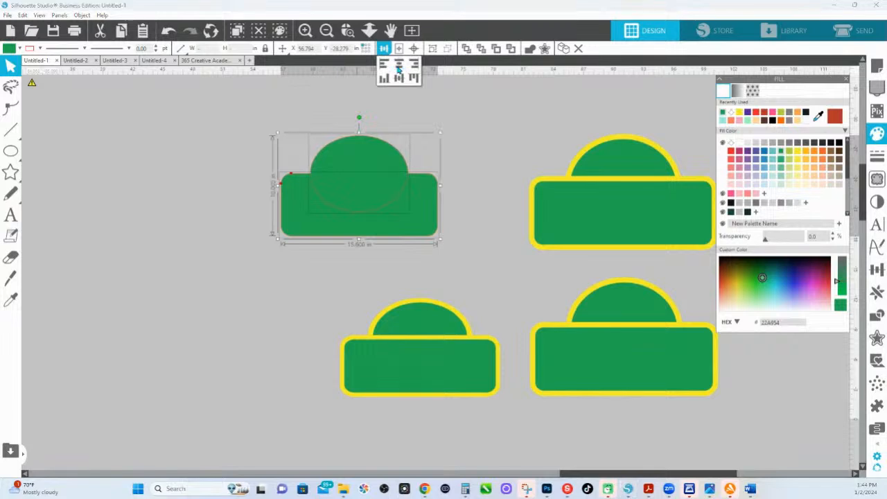
click(447, 181)
Convert the new green rounded rectangle to a path.
click(424, 211)
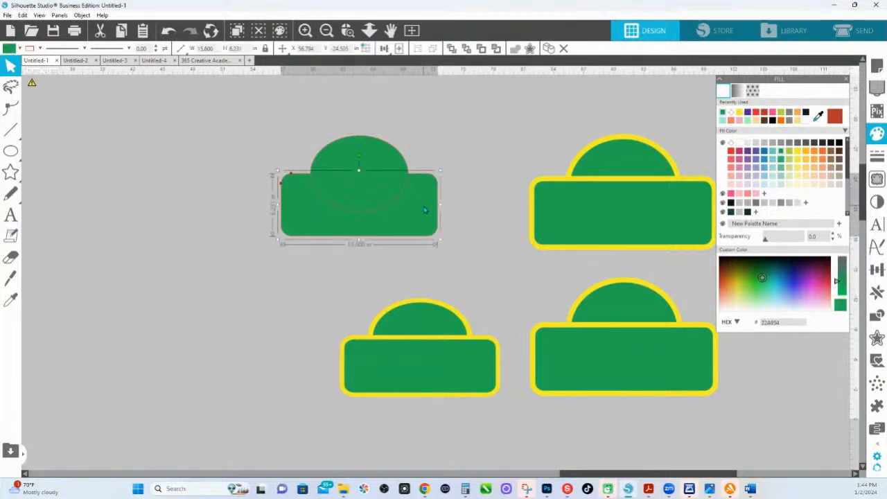
right_click(424, 210)
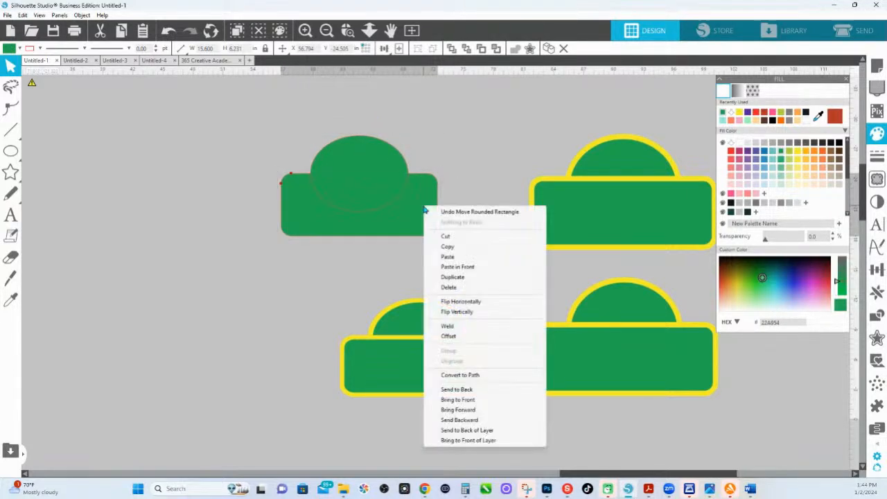
click(471, 375)
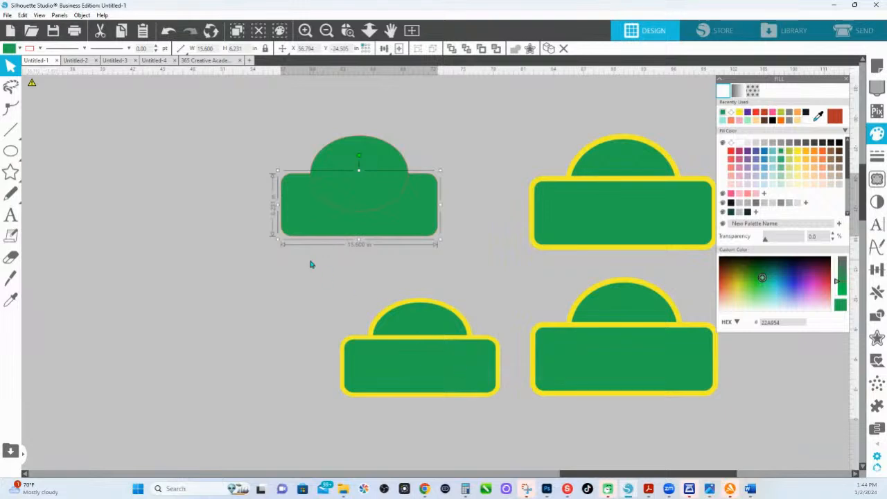
Offset the green rounded rectangle outward by 0.430 in with rounded corners and fill the offset orange.
click(877, 338)
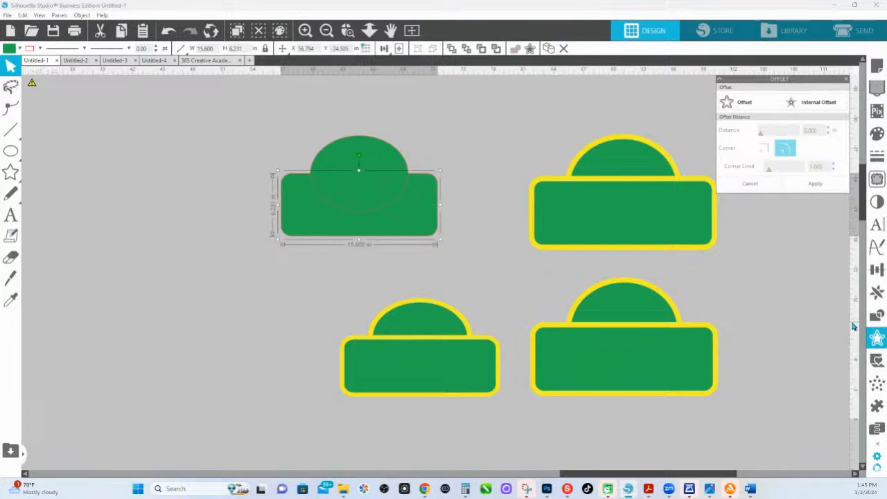
click(745, 105)
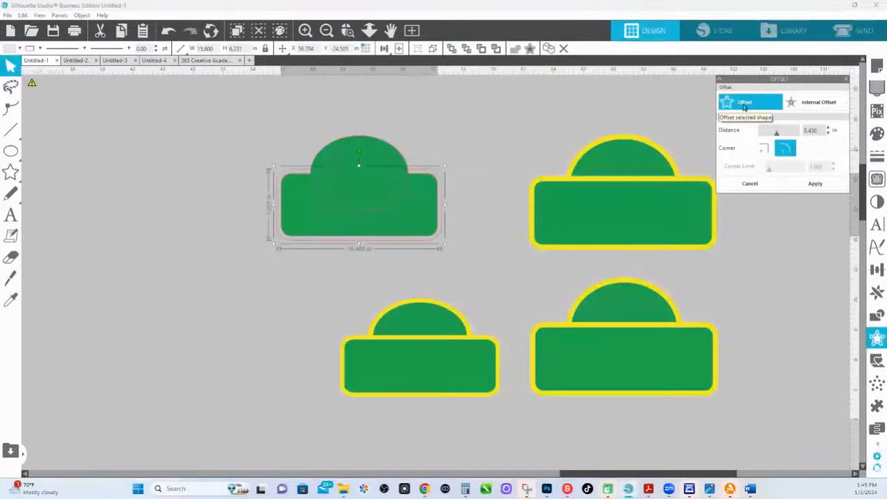
click(827, 190)
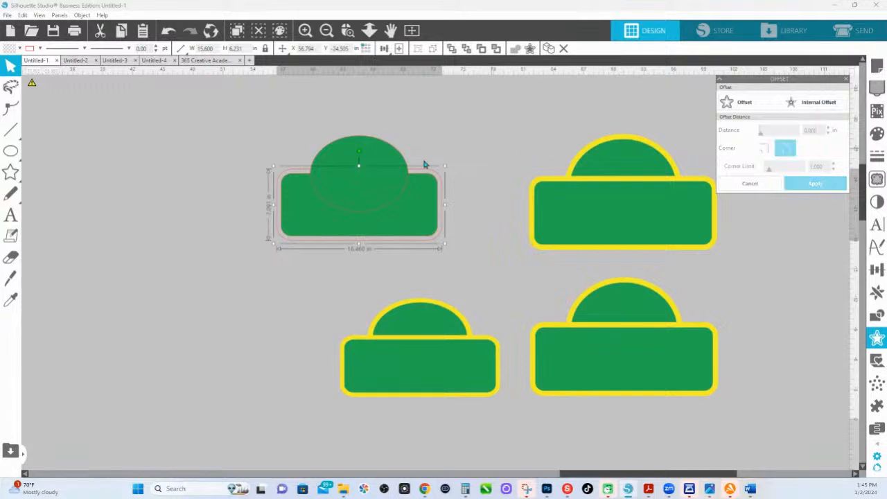
click(877, 132)
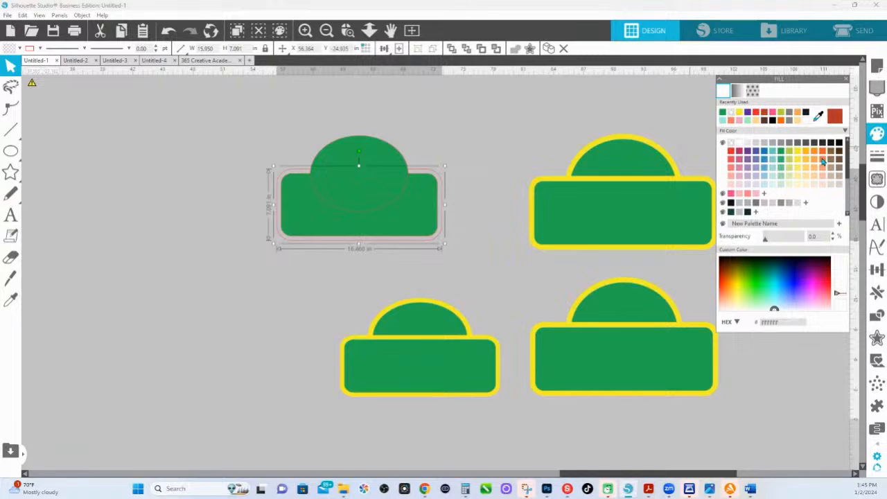
click(822, 162)
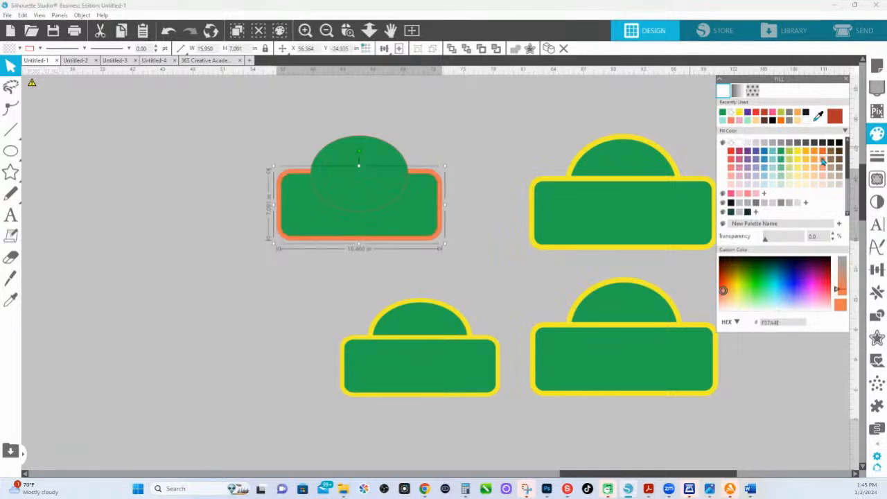
Bring the orange offset to the front and subtract it from the green ellipse.
right_click(421, 176)
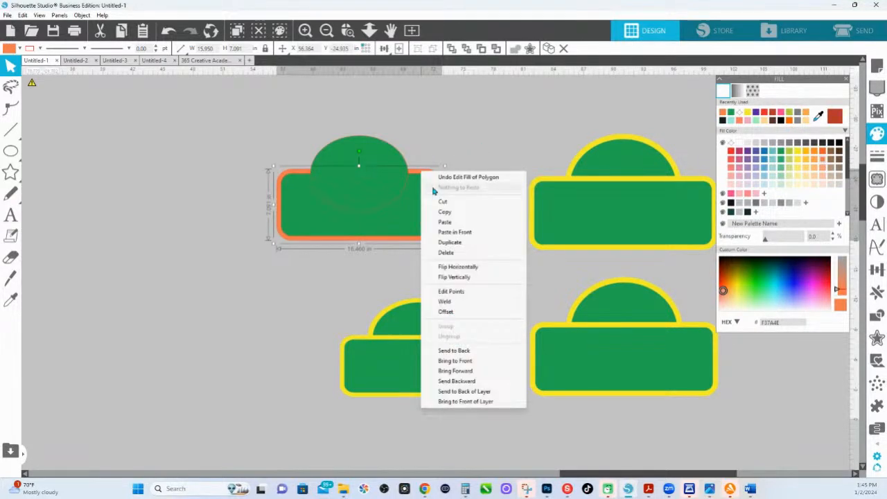
click(454, 360)
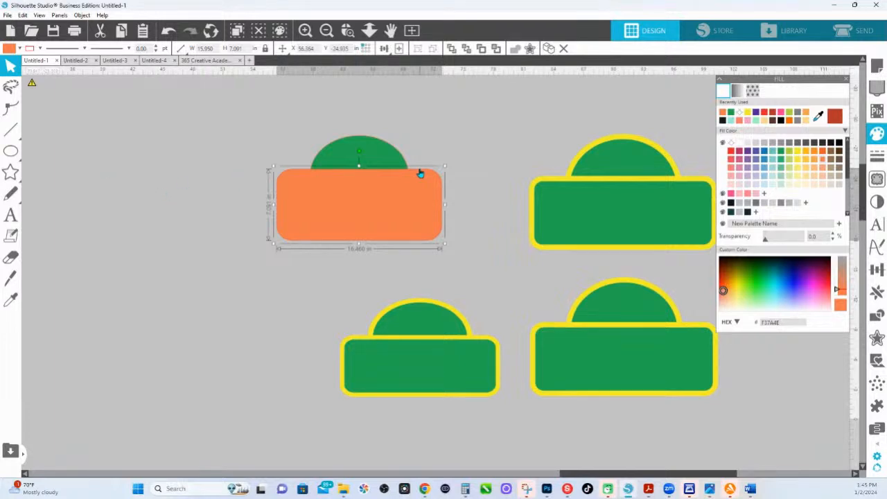
shift+click(358, 152)
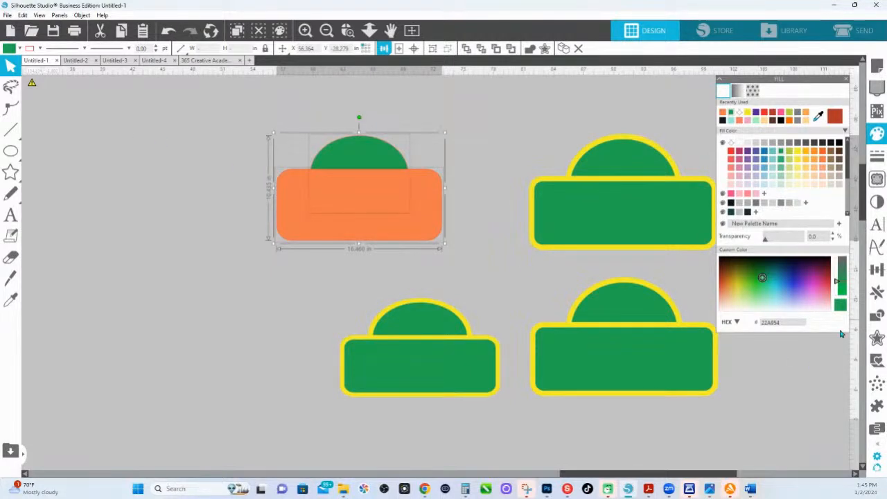
click(875, 317)
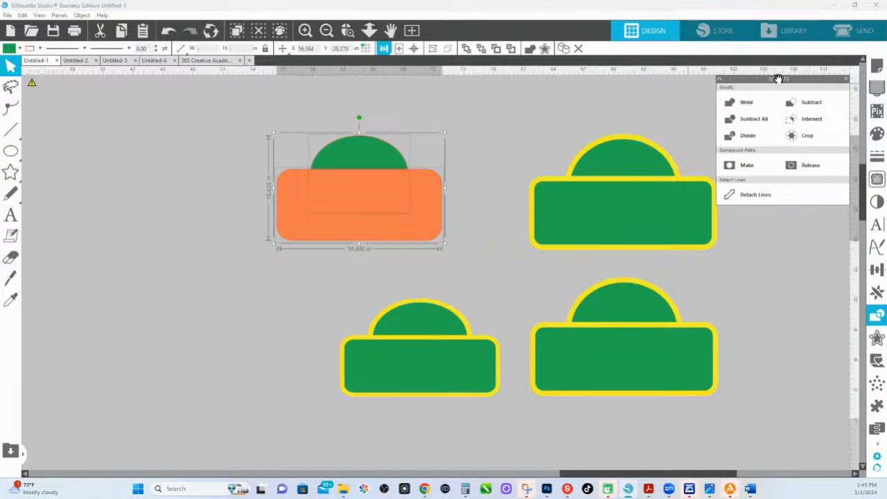
drag(787, 80, 593, 110)
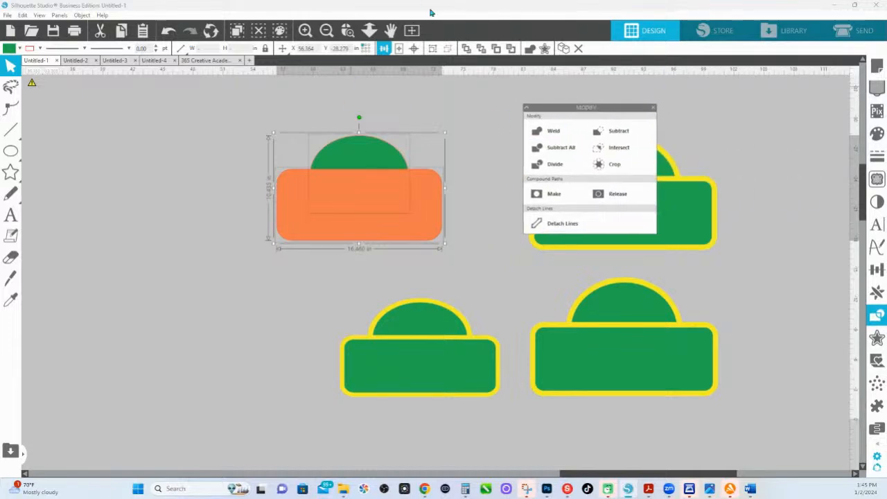
drag(244, 115, 491, 277)
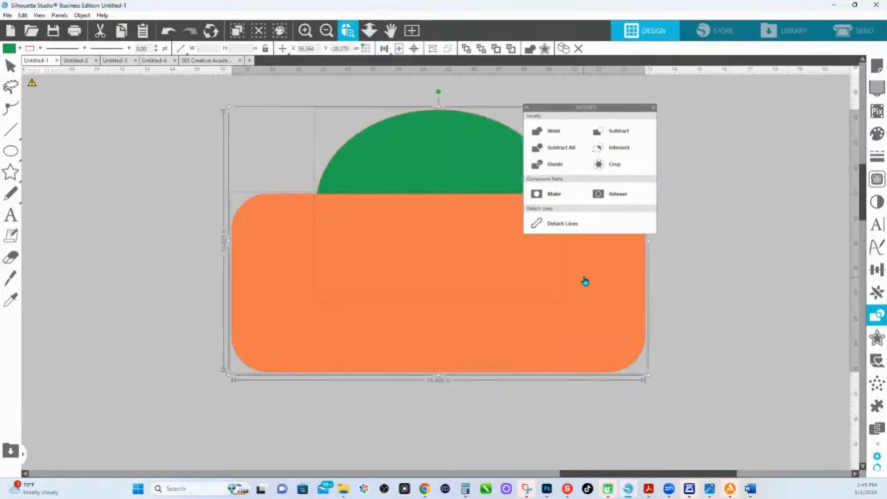
drag(588, 109, 717, 112)
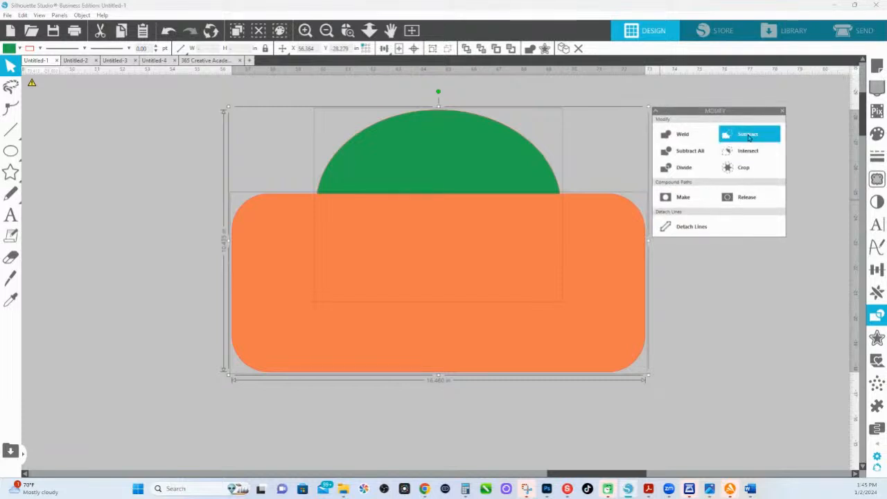
click(747, 136)
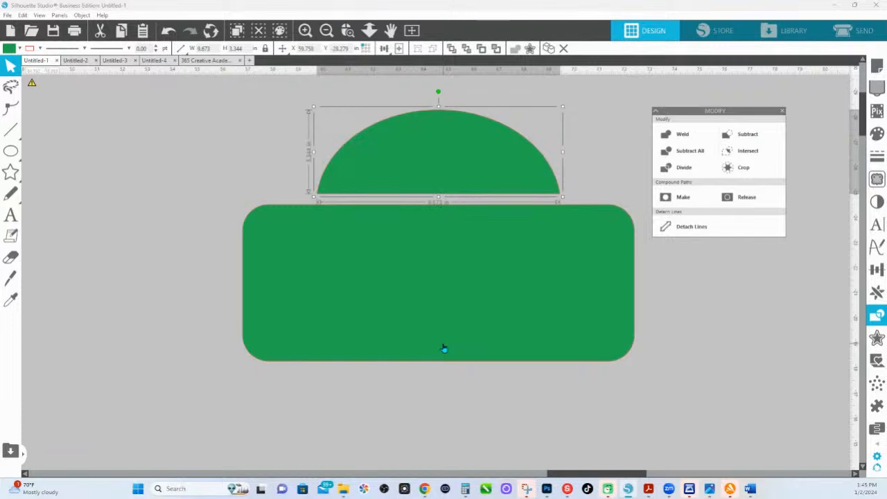
Offset the green dome and rounded rectangle together by 0.430 in with rounded corners and fill the offset yellow.
drag(243, 142, 514, 338)
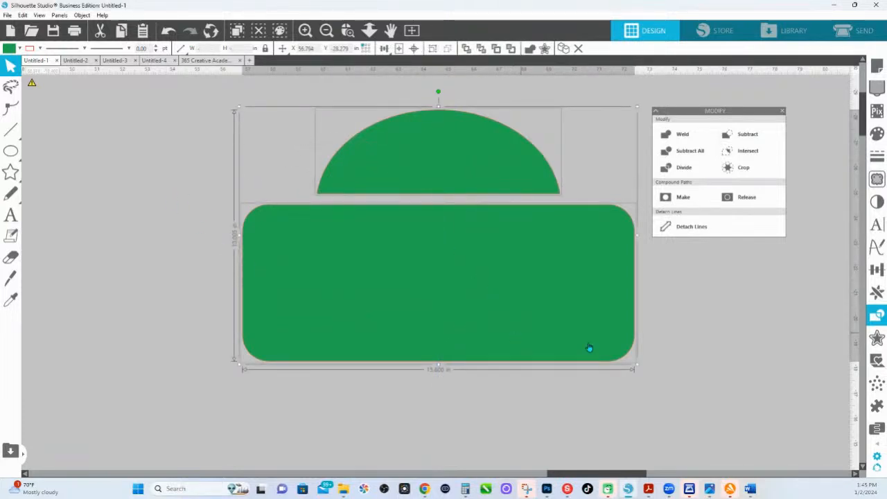
click(877, 337)
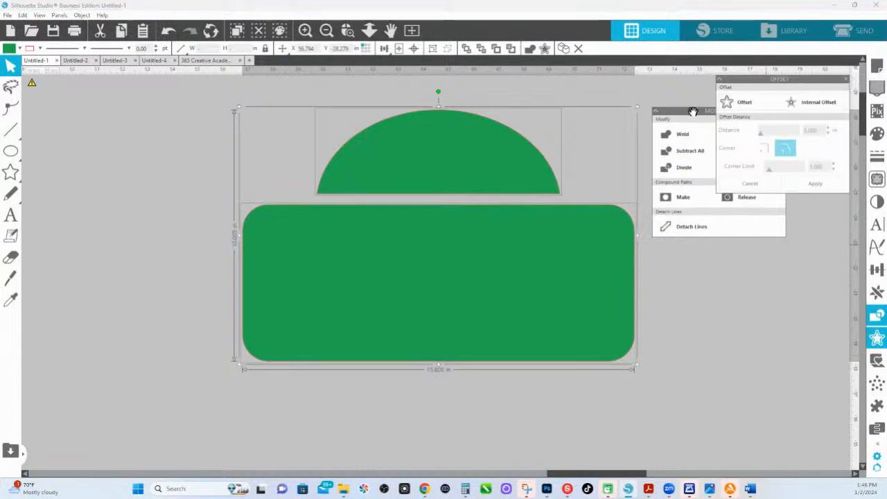
click(746, 109)
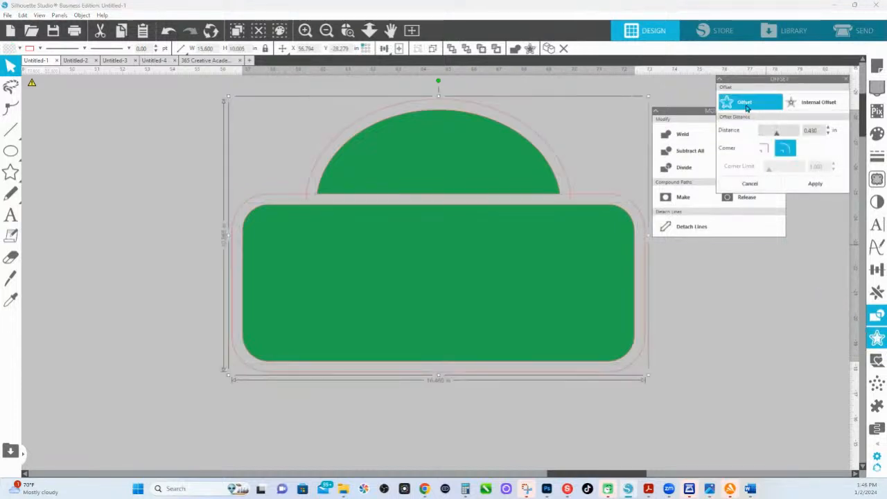
click(831, 186)
click(877, 133)
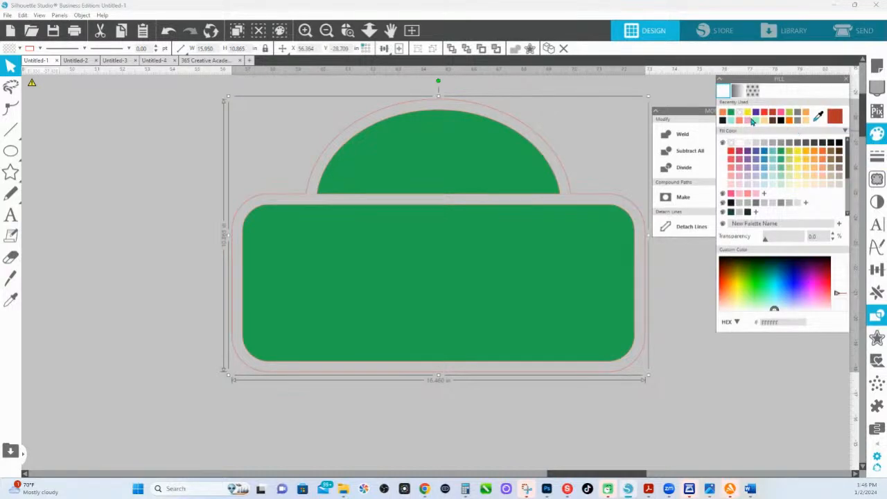
click(752, 120)
Make the outlines of all parts of the new sign transparent and shift the sign slightly.
click(368, 30)
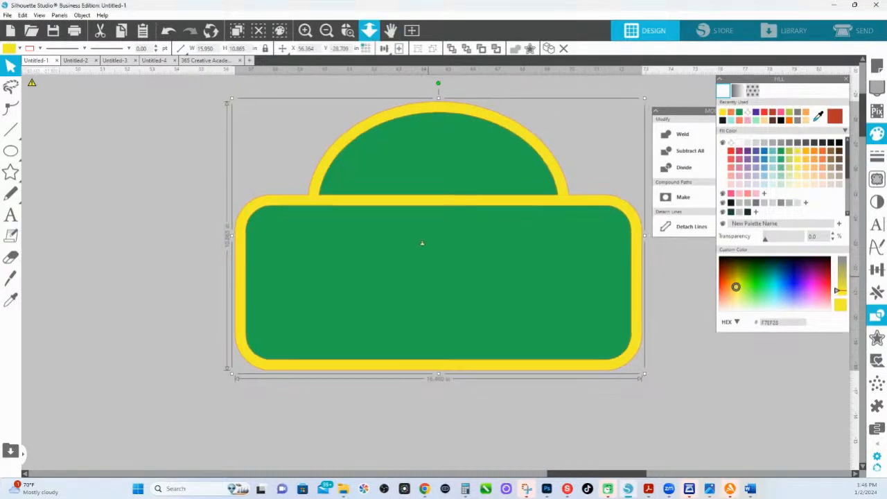
drag(421, 241, 400, 131)
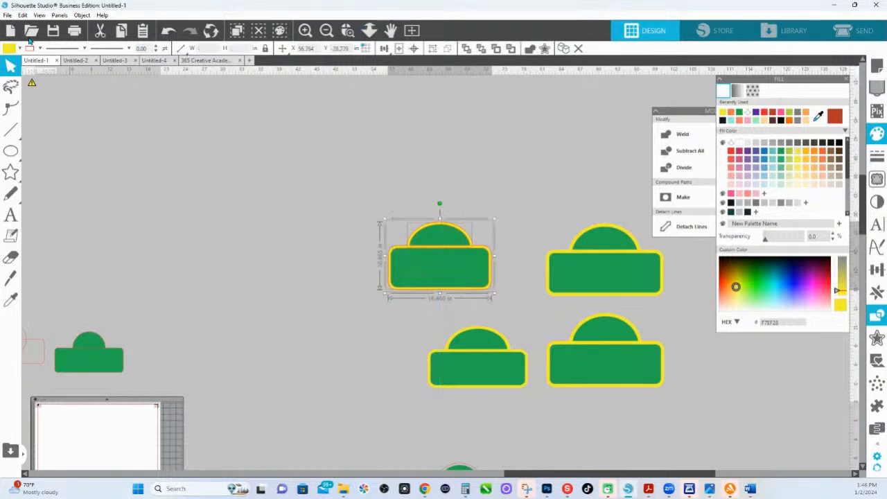
click(39, 49)
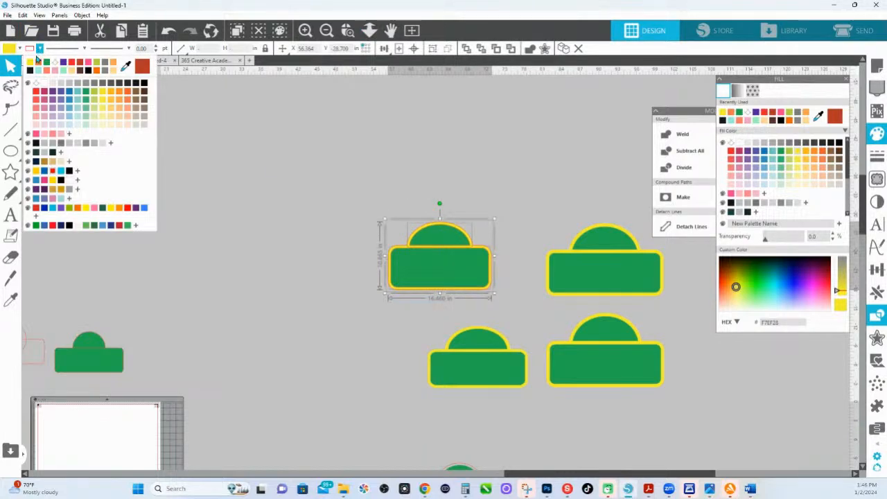
click(36, 83)
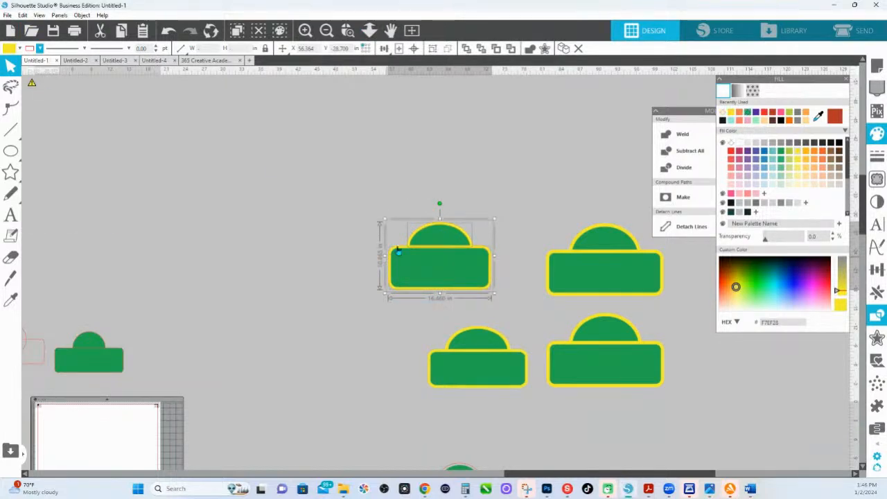
click(417, 194)
drag(374, 191, 466, 265)
click(481, 166)
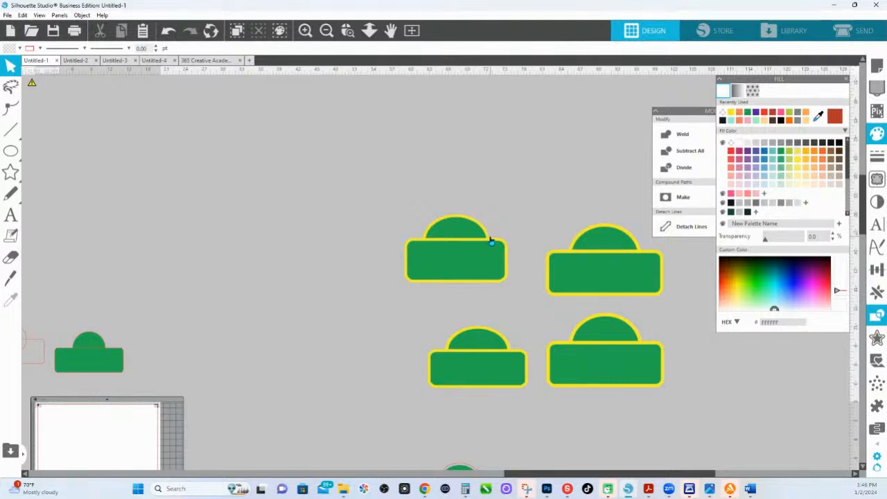
Recolour the new sign's border to pale yellow.
click(490, 241)
drag(490, 240, 454, 202)
key(ctrl+z)
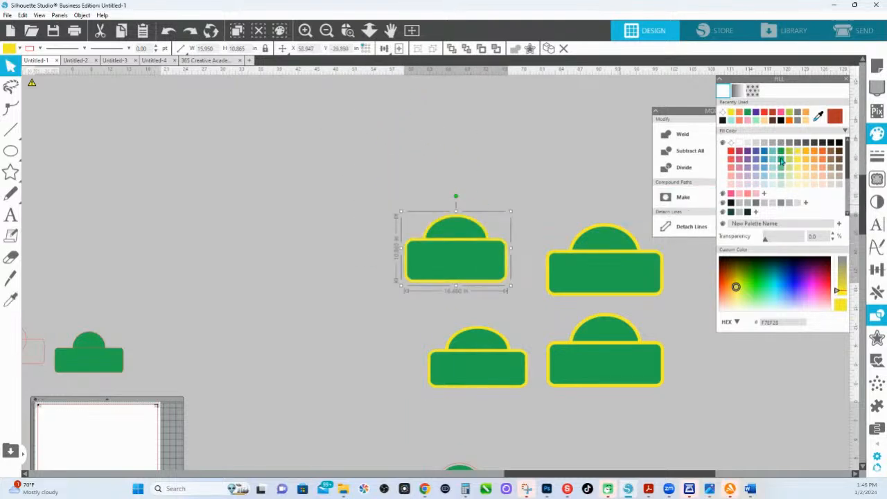
click(789, 161)
key(ctrl+z)
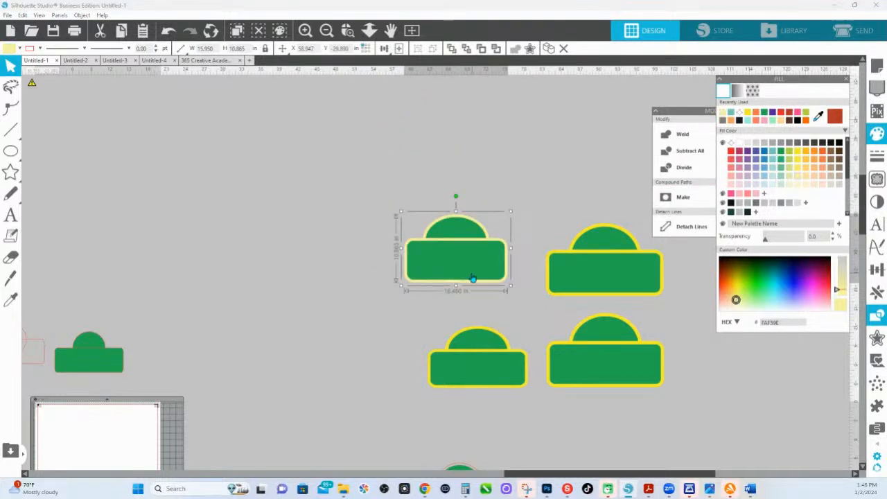
Recolour the new sign's rounded rectangle and dome to light teal.
click(475, 267)
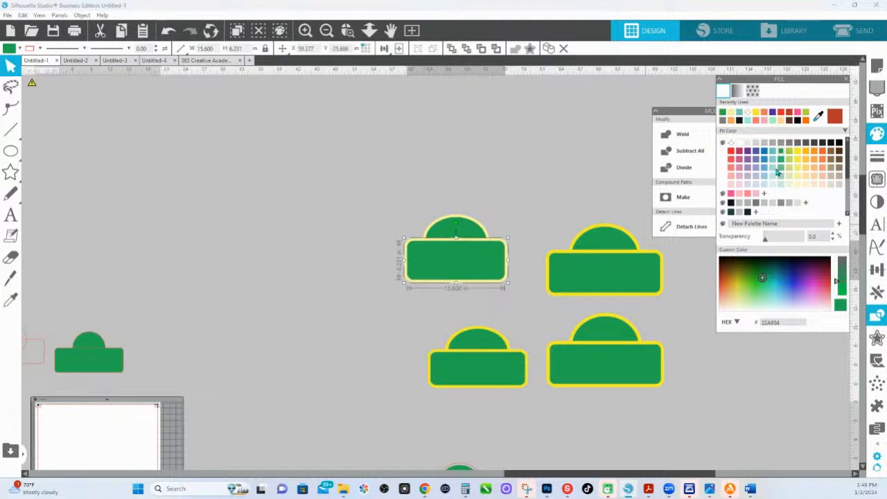
click(788, 169)
click(806, 161)
shift+click(458, 228)
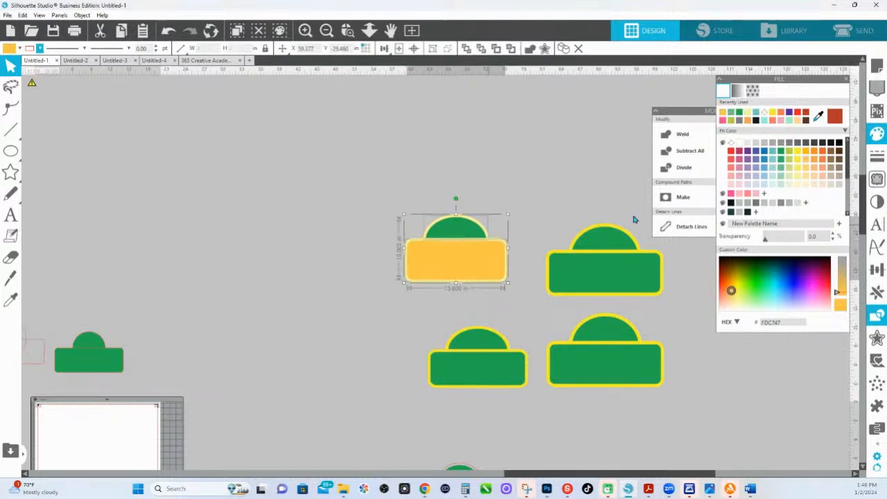
click(773, 161)
click(796, 160)
click(773, 162)
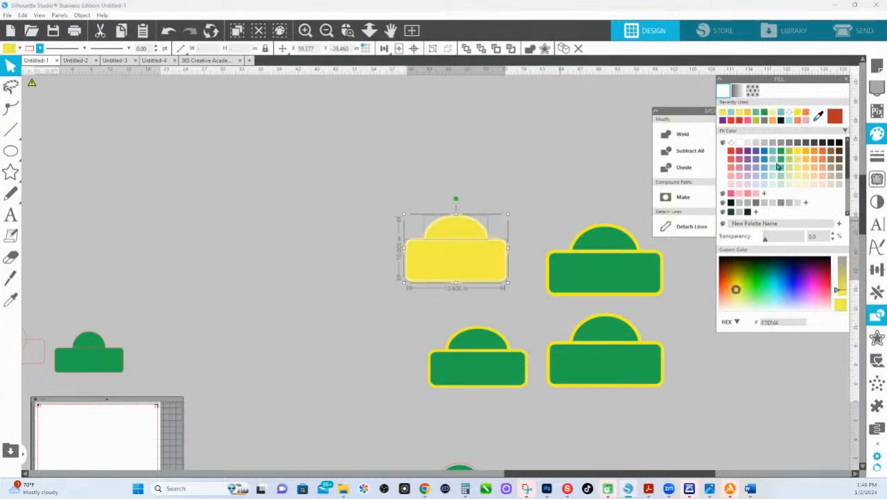
click(534, 226)
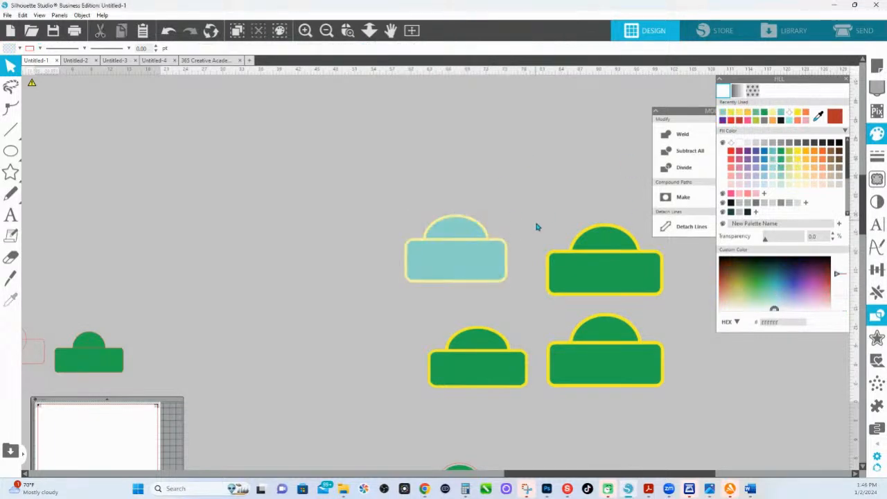
Ungroup the sign directly below the teal one and fill its dome border light purple.
click(488, 333)
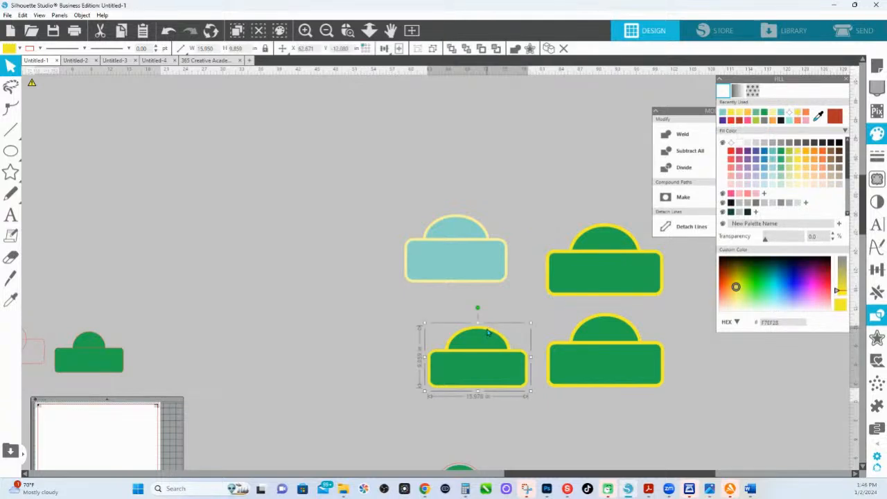
right_click(486, 333)
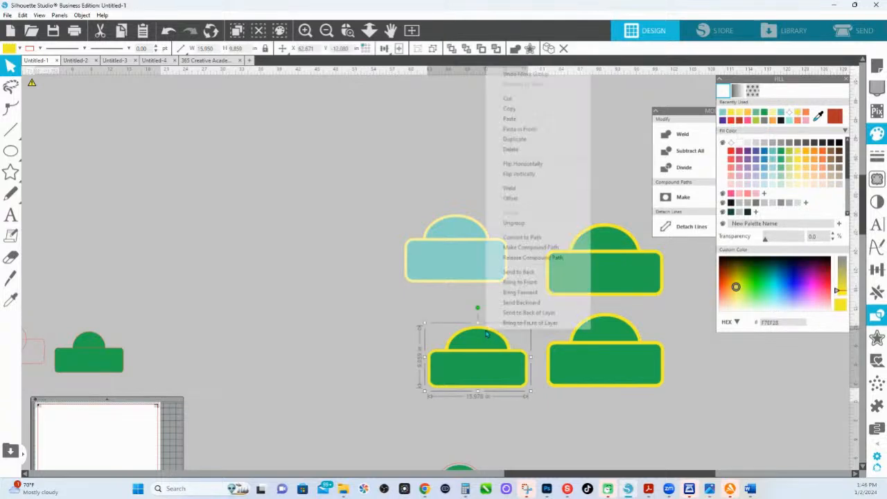
click(521, 222)
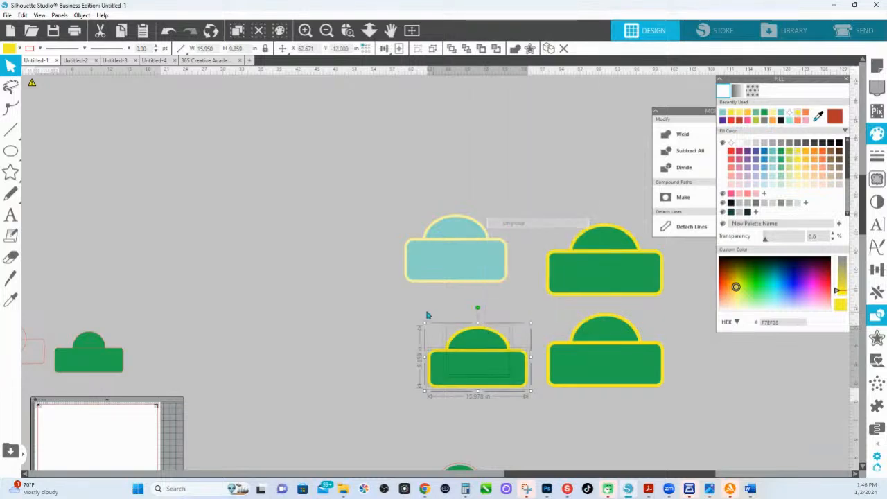
click(466, 334)
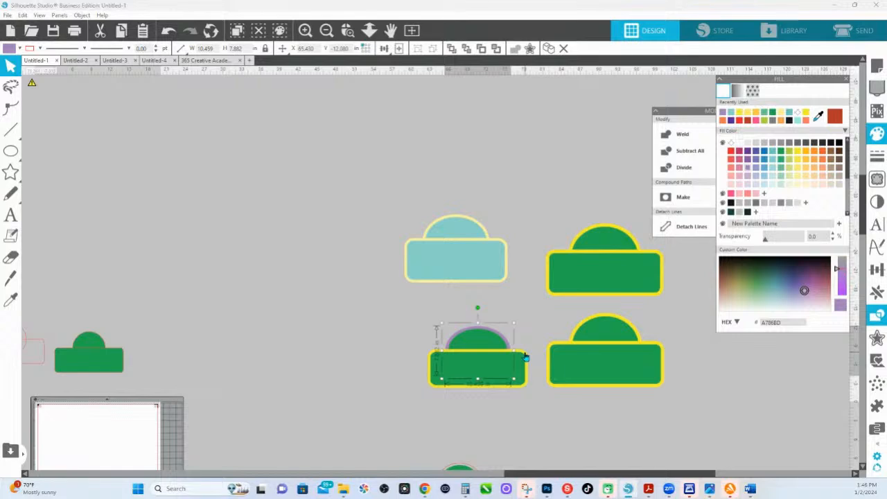
Fill both the dome border and the rectangle border of the ungrouped sign with blue-violet.
click(348, 30)
drag(423, 282, 547, 420)
shift+click(540, 267)
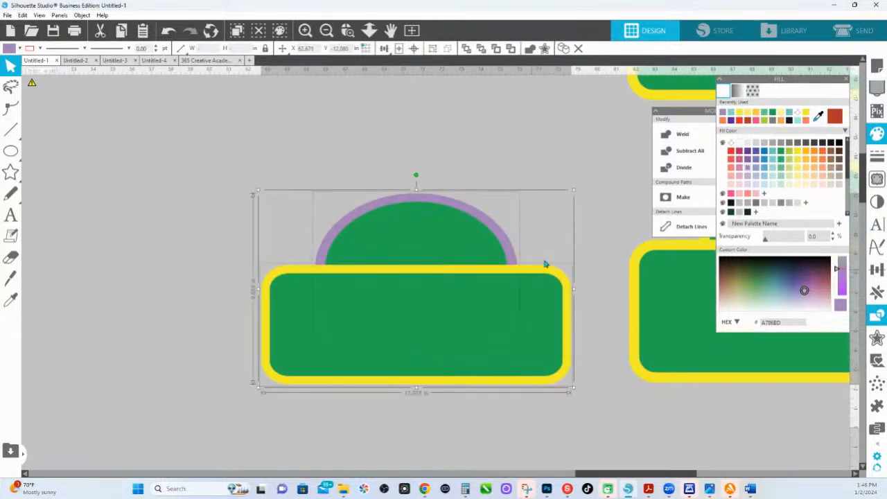
click(763, 153)
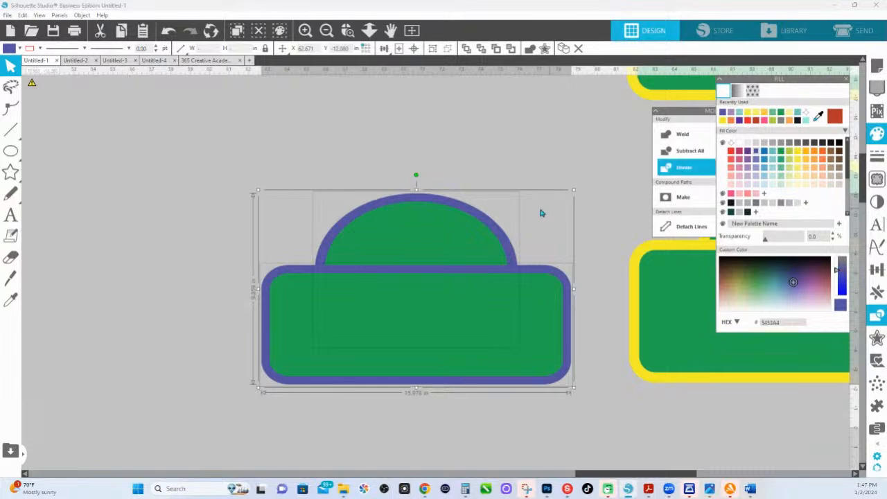
click(544, 209)
Fill the dome and the rounded rectangle of the blue-violet bordered sign with light teal.
click(440, 249)
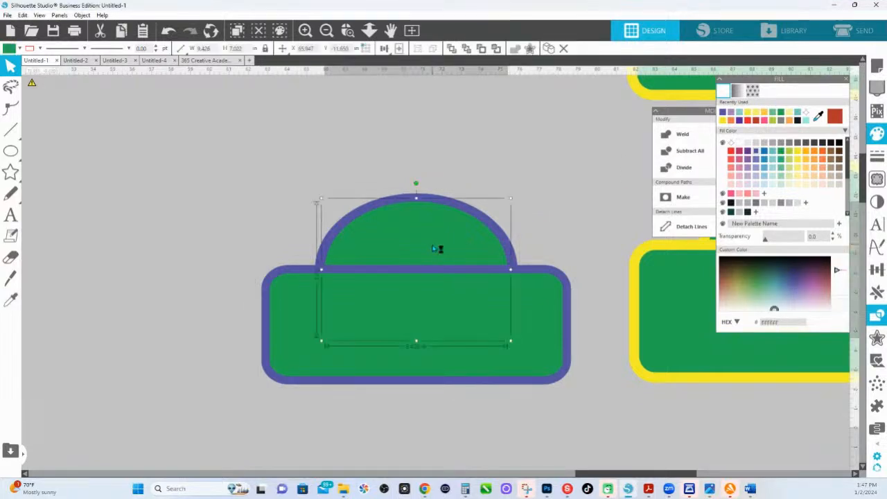
click(765, 161)
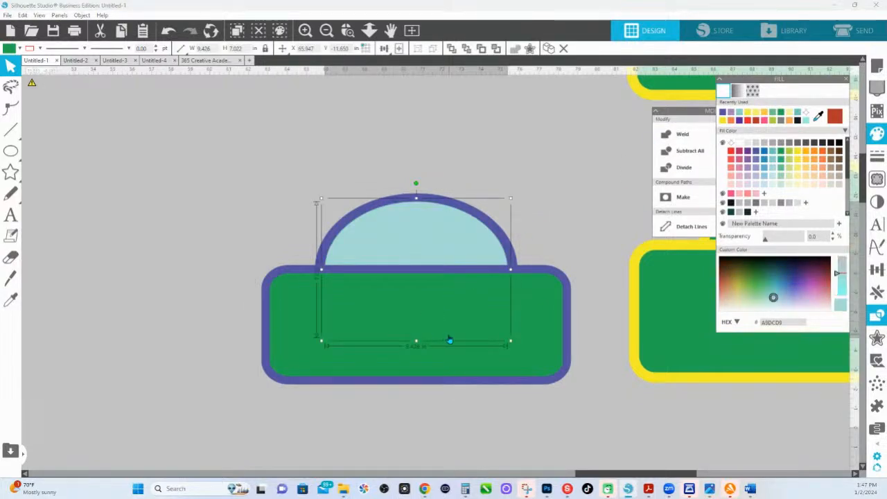
click(451, 340)
click(765, 160)
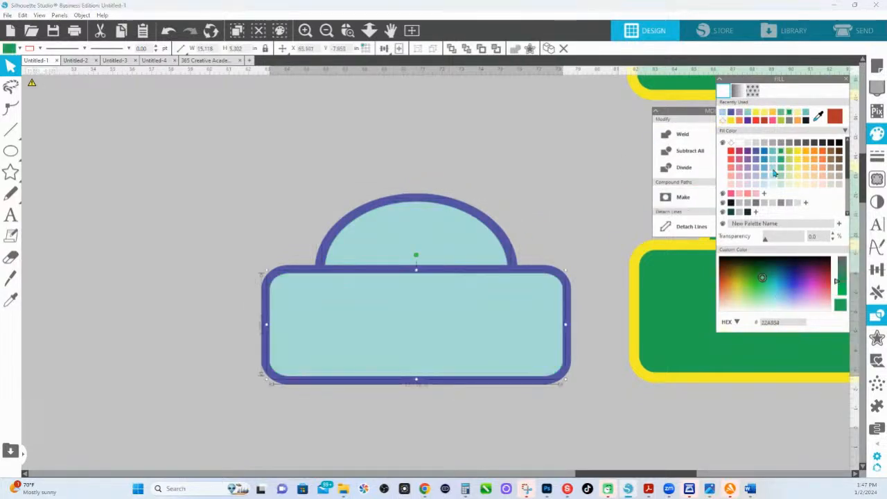
Try grouping the sign's two blue-violet borders and sending the group to the back.
click(551, 204)
click(512, 260)
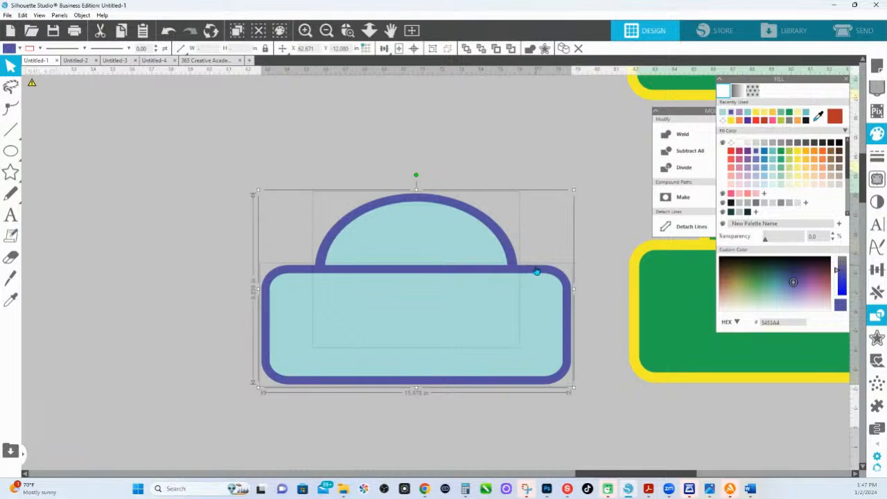
right_click(535, 269)
click(565, 169)
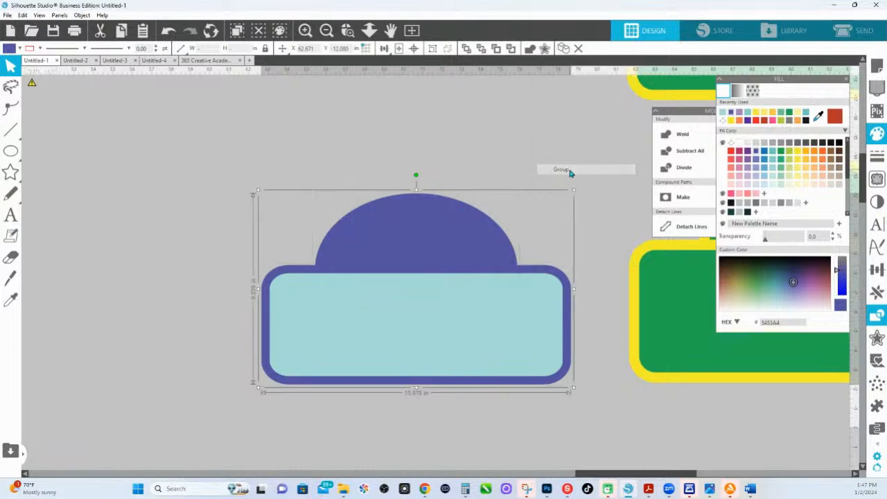
right_click(451, 260)
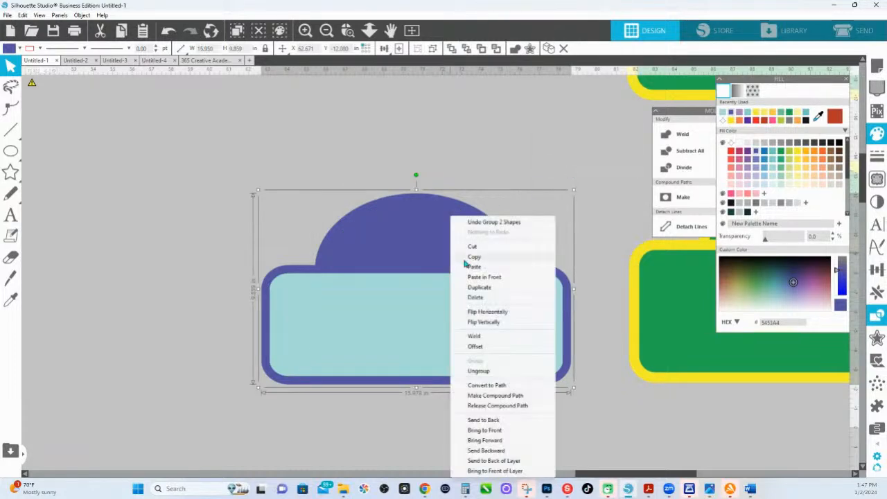
click(497, 420)
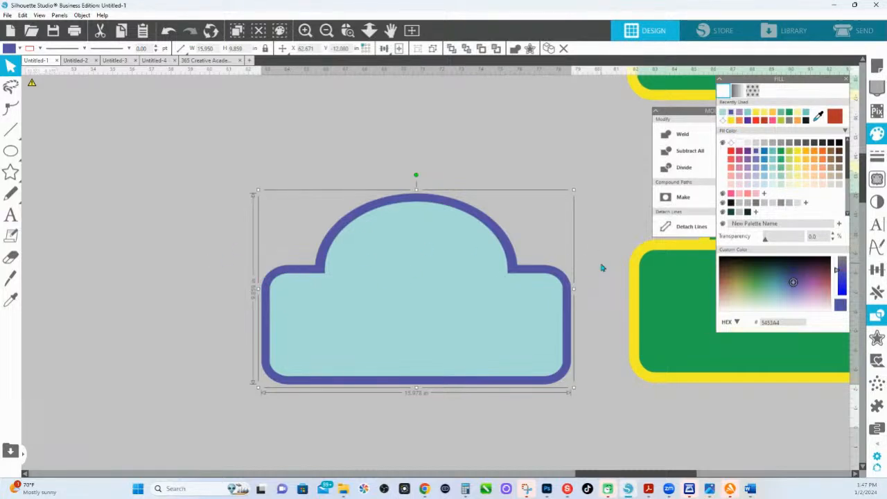
key(ctrl+z)
key(ctrl+z)
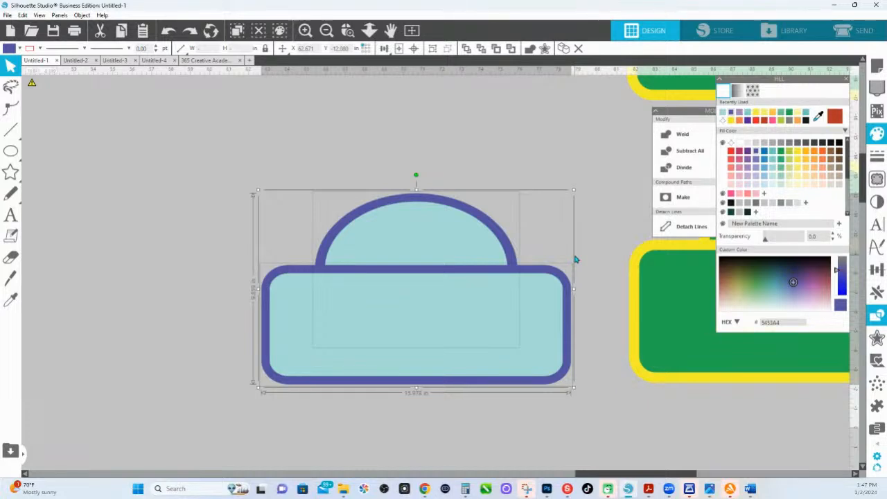
Enlarge the dome and its border on the blue-violet sign upward to about 10.6 in wide, leaving the rectangle as it is.
scroll(408, 249, down, 5)
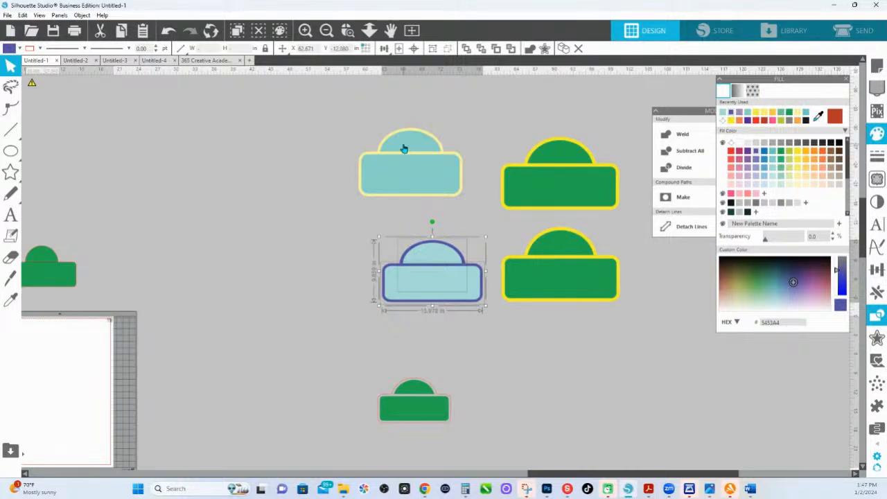
click(393, 237)
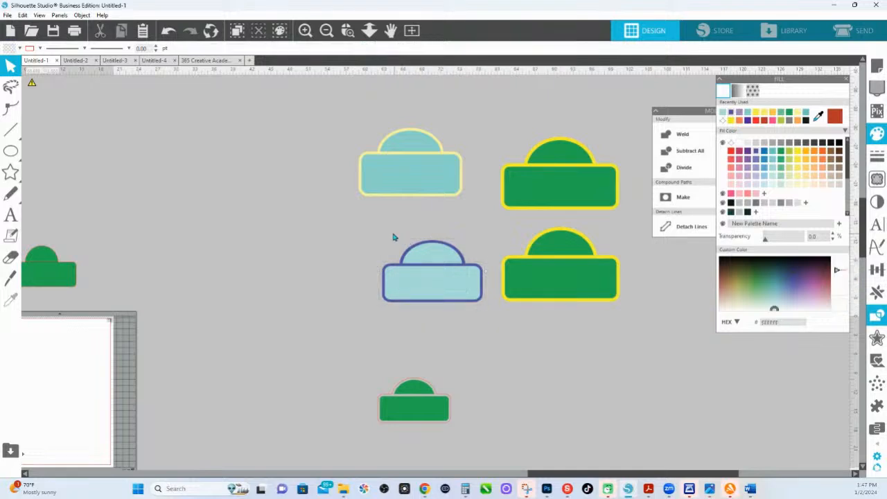
click(422, 257)
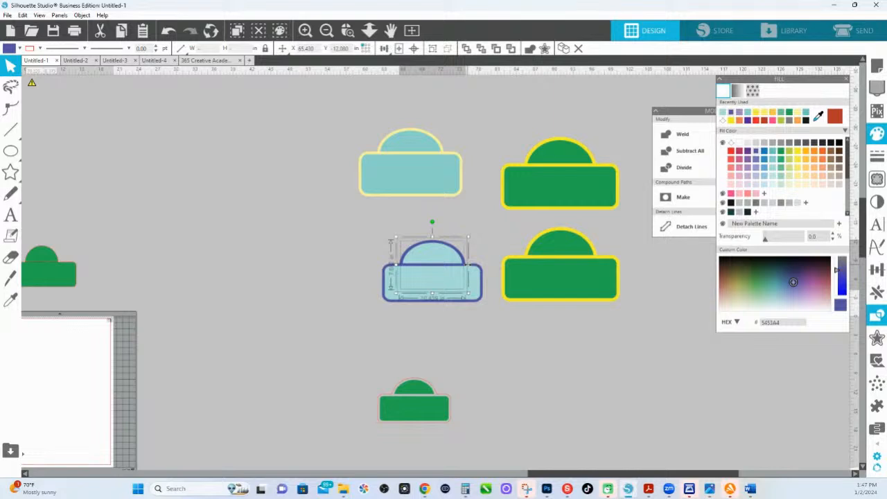
drag(469, 266, 470, 236)
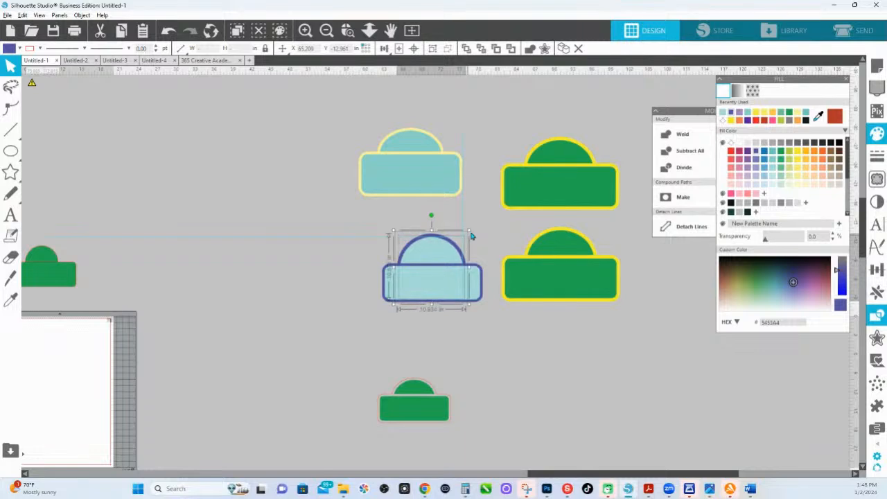
click(474, 249)
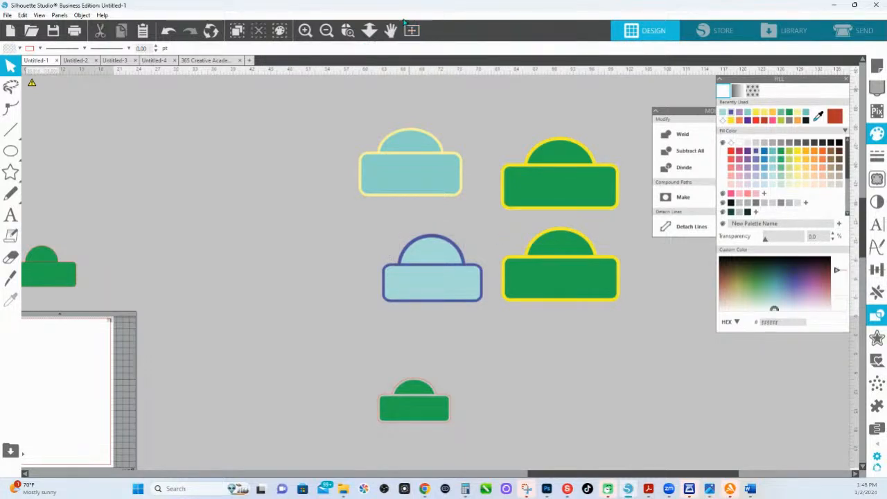
click(348, 31)
drag(376, 234, 503, 320)
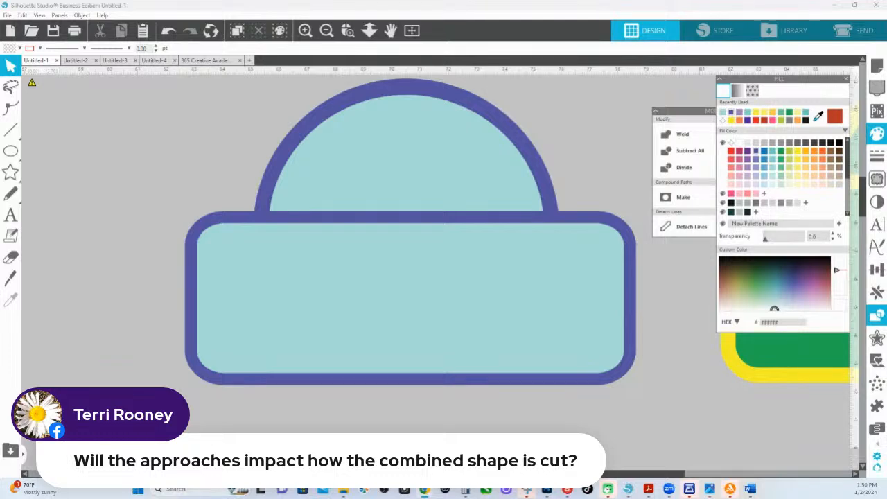
Move the two green signs with yellow borders together onto the white cutting page.
click(369, 29)
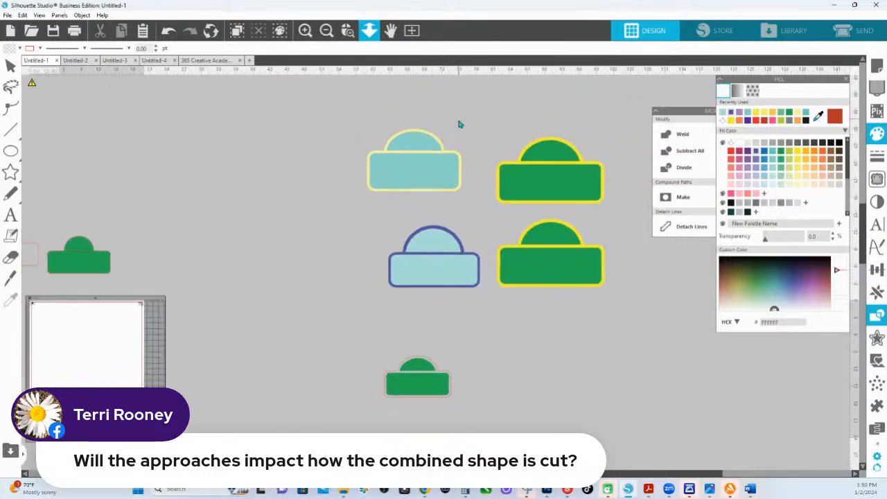
drag(266, 341, 318, 343)
drag(443, 104, 541, 269)
drag(580, 123, 645, 294)
drag(616, 180, 159, 345)
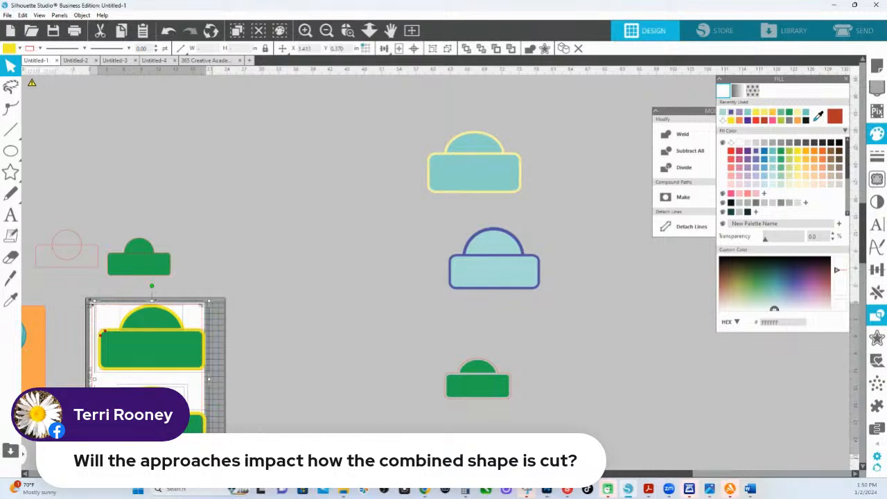
Scale the two green signs down together to about 21 in overall height and position them within the page.
drag(208, 457, 190, 429)
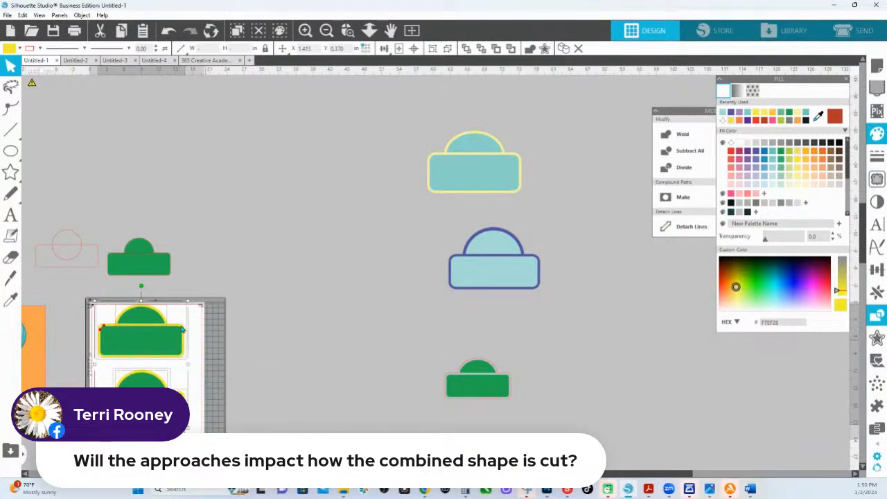
click(348, 30)
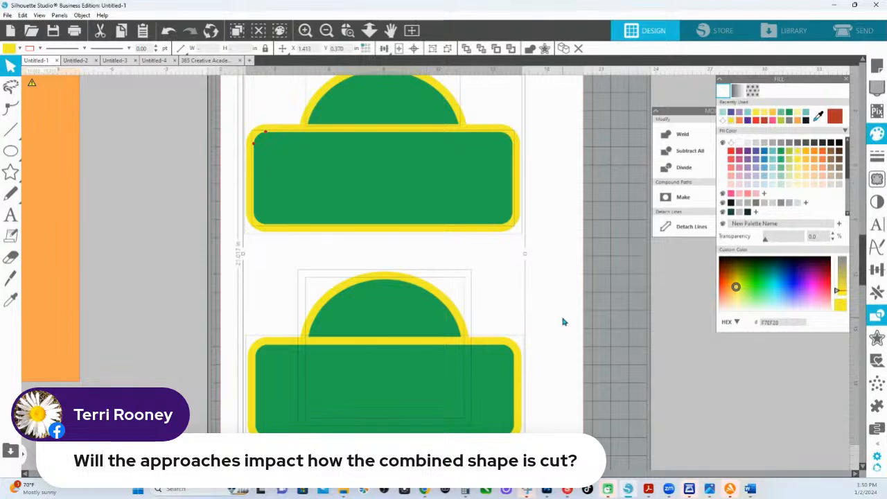
scroll(442, 229, up, 1)
drag(442, 229, 453, 231)
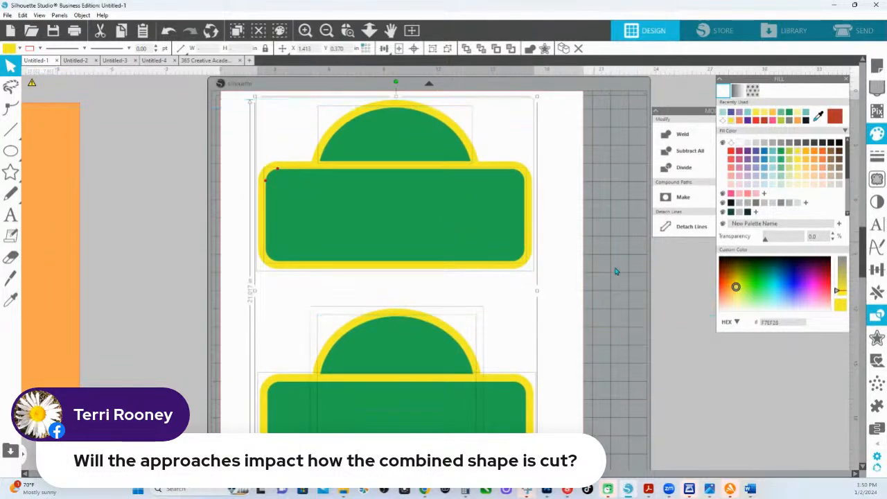
click(636, 304)
Select all shapes and preview the cut lines of the two green signs in the Send workspace.
scroll(564, 306, down, 1)
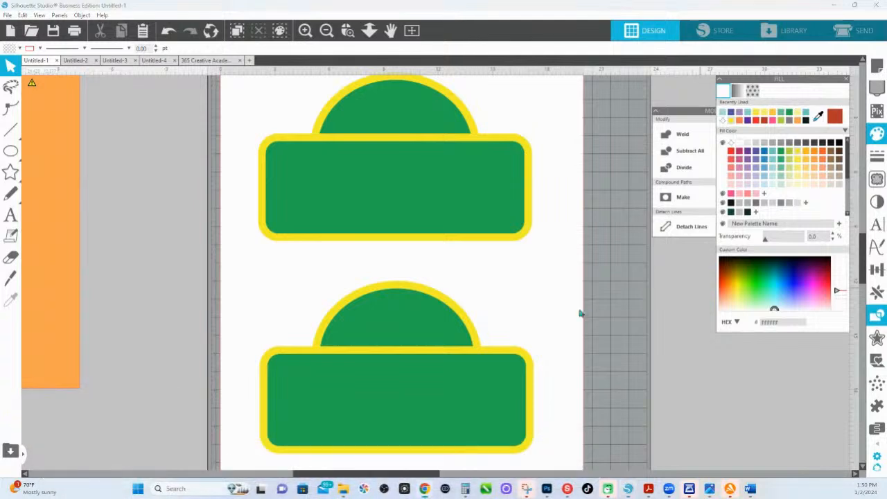
key(ctrl+a)
click(859, 34)
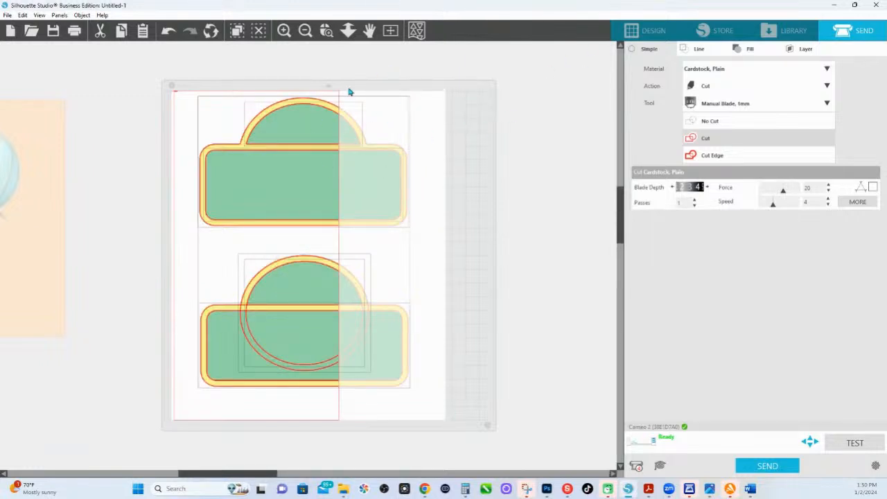
click(346, 32)
drag(197, 121, 461, 368)
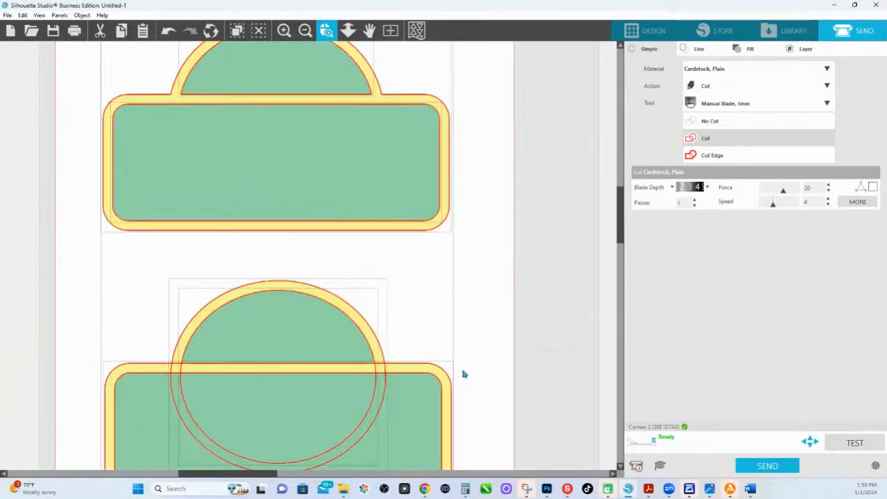
Compare the cut lines of both signs, set them to Cut Edge, and return to the design workspace.
scroll(348, 223, up, 1)
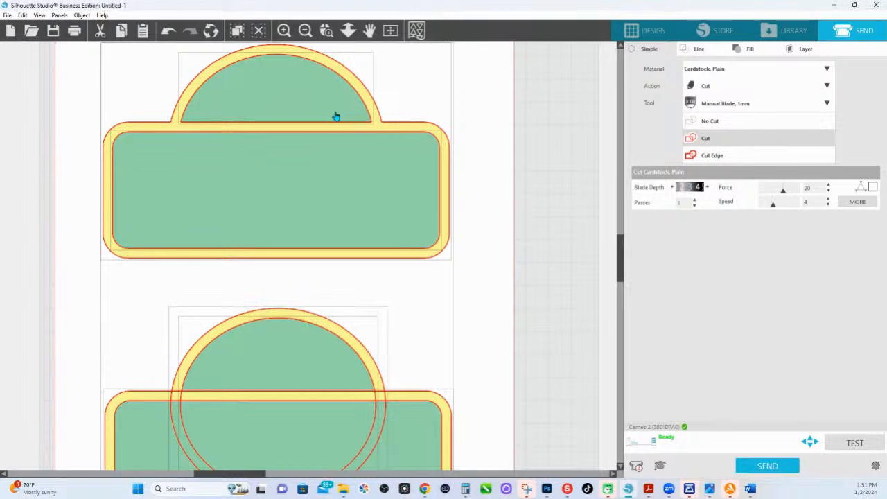
scroll(347, 213, down, 1)
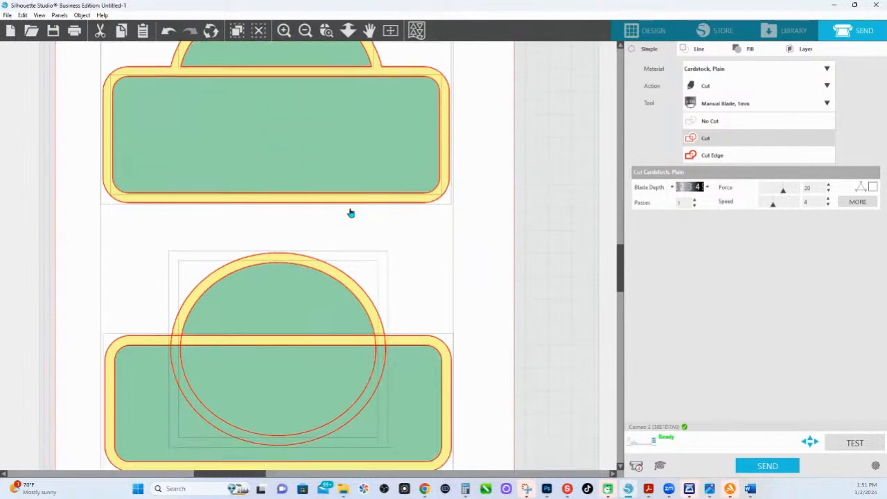
scroll(351, 213, down, 1)
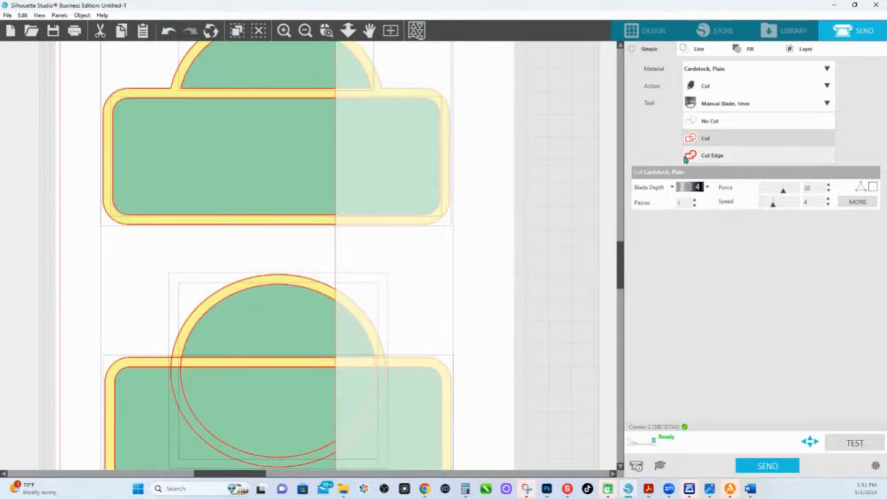
click(697, 156)
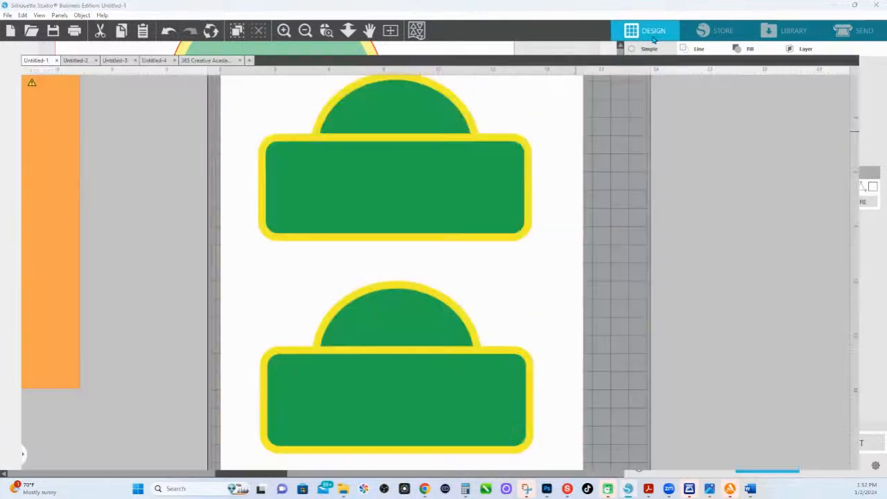
click(653, 35)
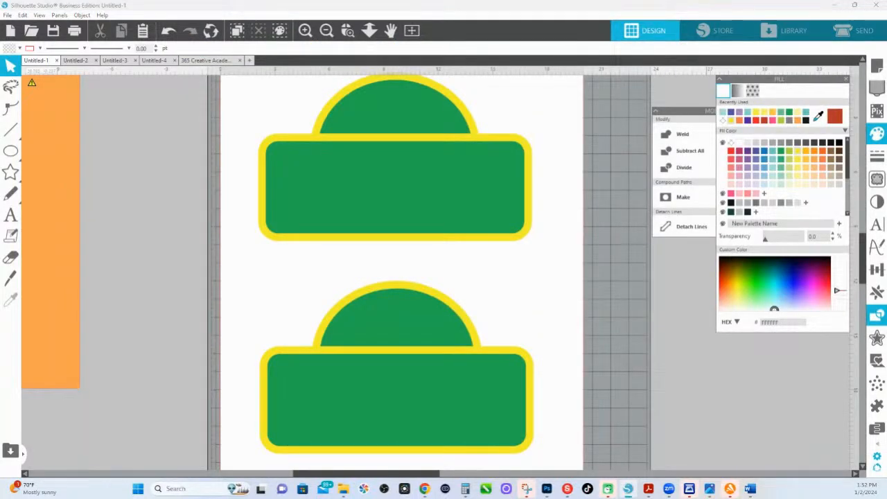